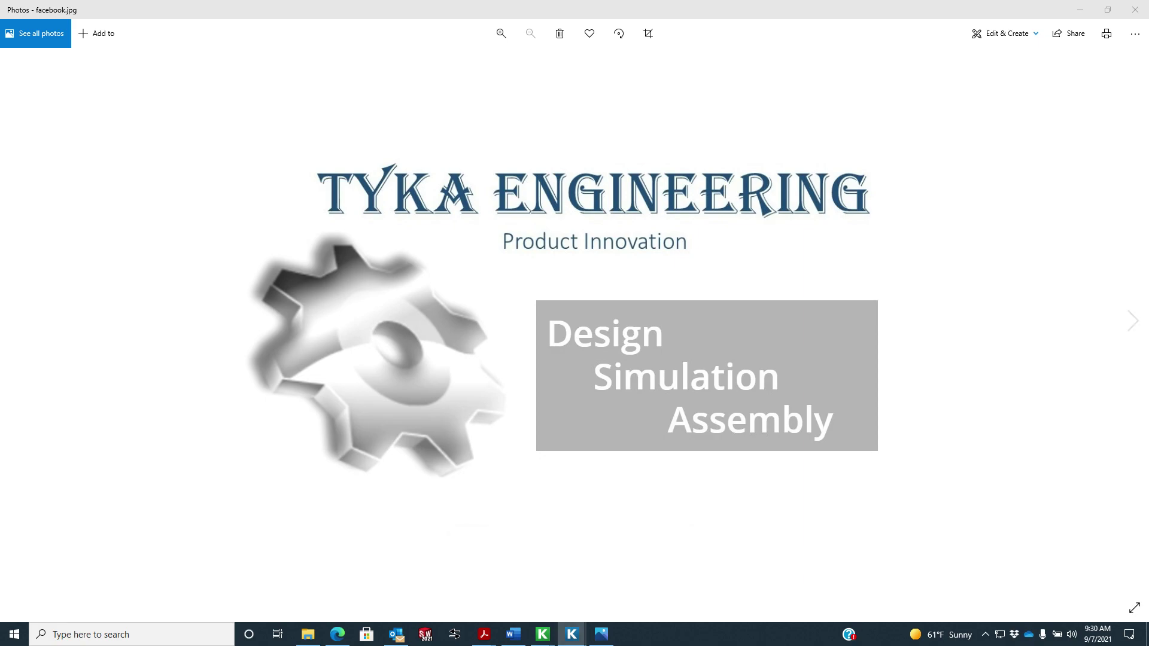
# - Switch to the KISSsoft window holding the 01 Spur (ISO 6336) cylindrical gear pair
pyautogui.moveTo(572, 634)
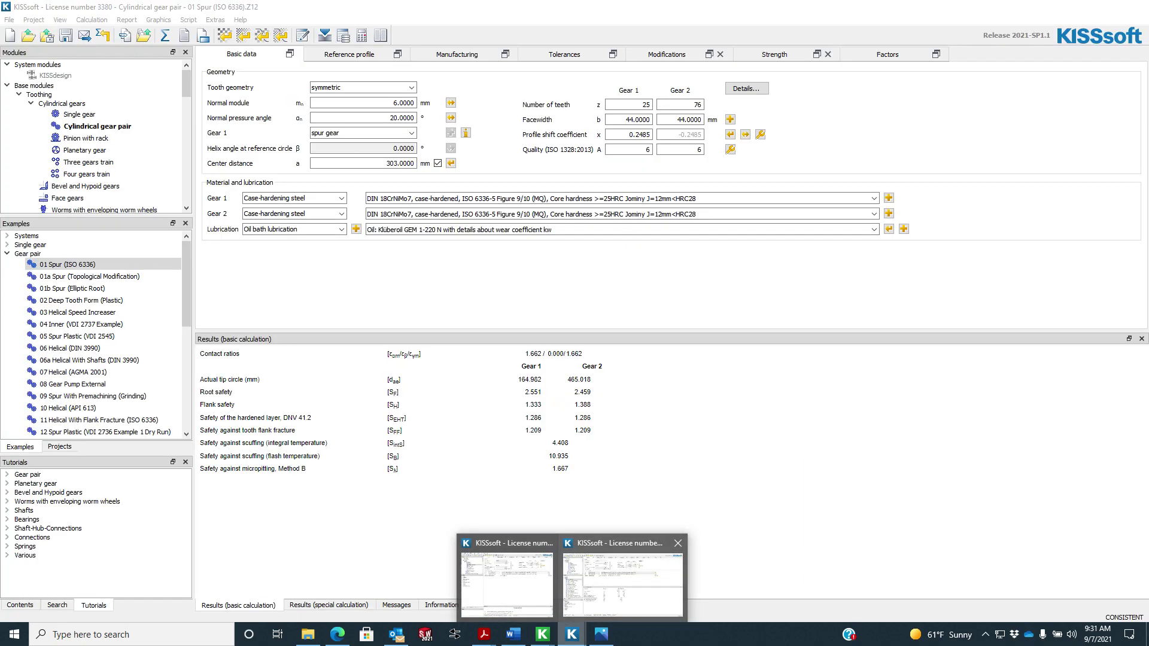
pyautogui.click(622, 583)
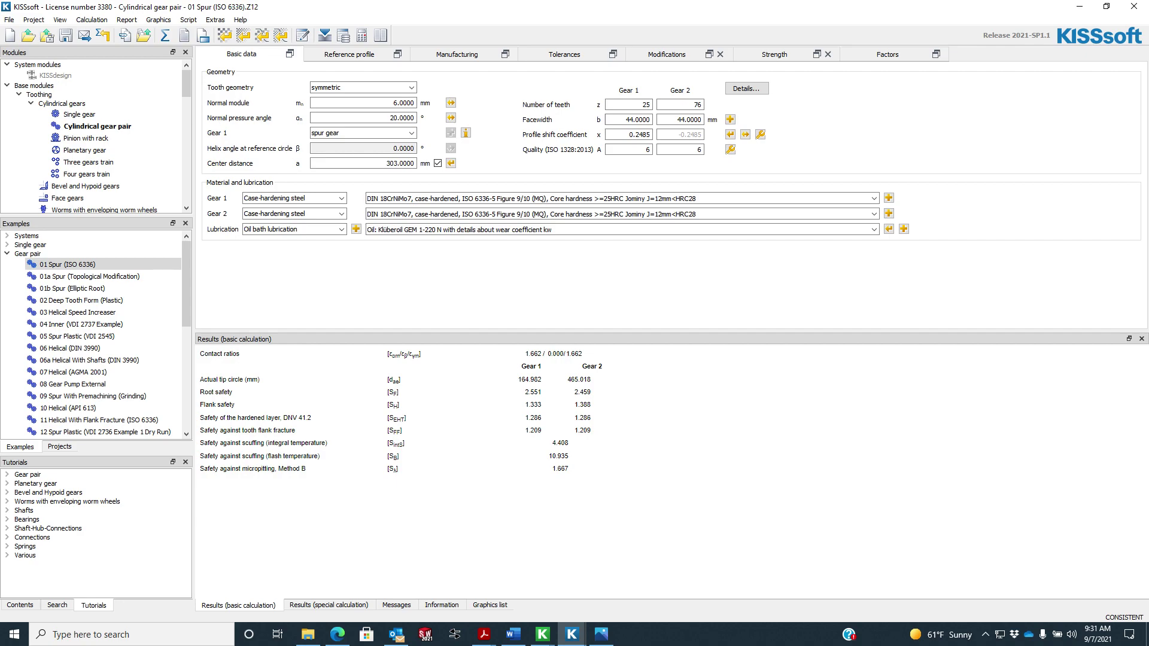
pyautogui.moveTo(572, 634)
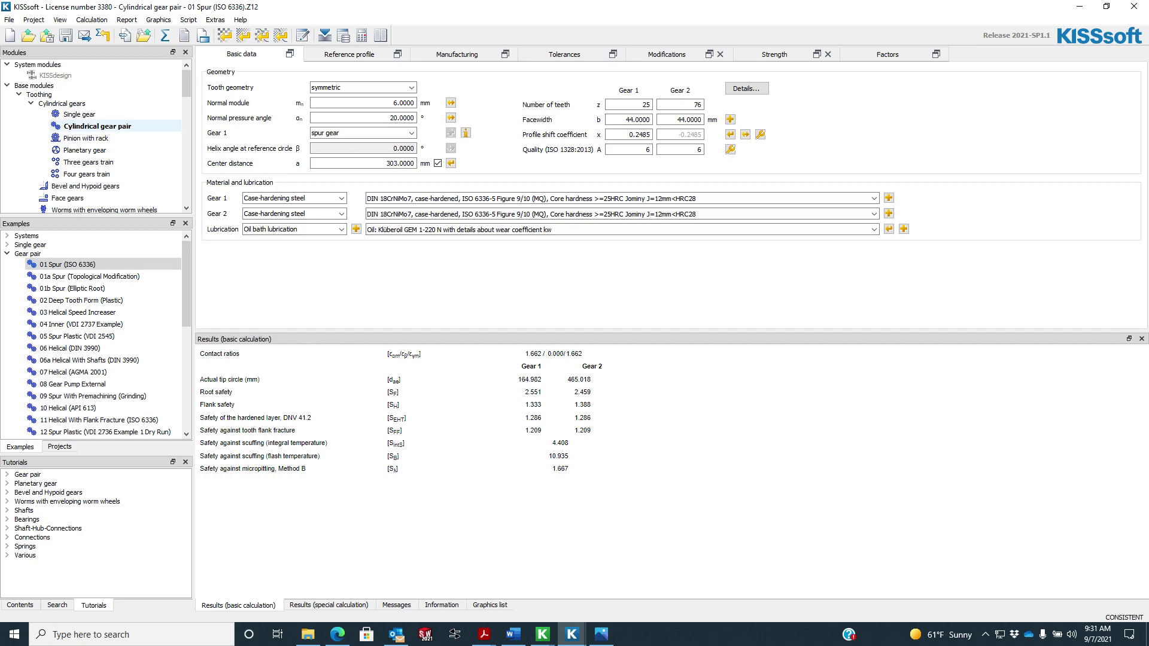
# - Open the 01 Three Gears (DIN 3990) example from the three and four gears train examples
pyautogui.moveTo(186, 293); pyautogui.dragTo(187, 308)
pyautogui.scroll(-6, 95, 335)
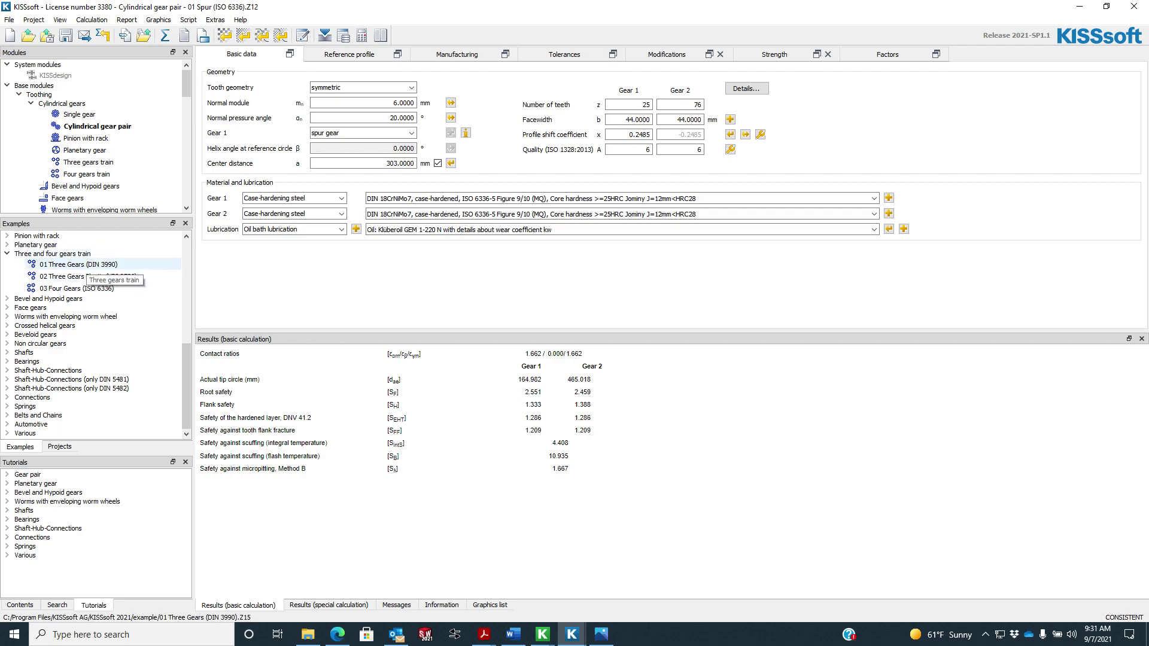
pyautogui.click(85, 265)
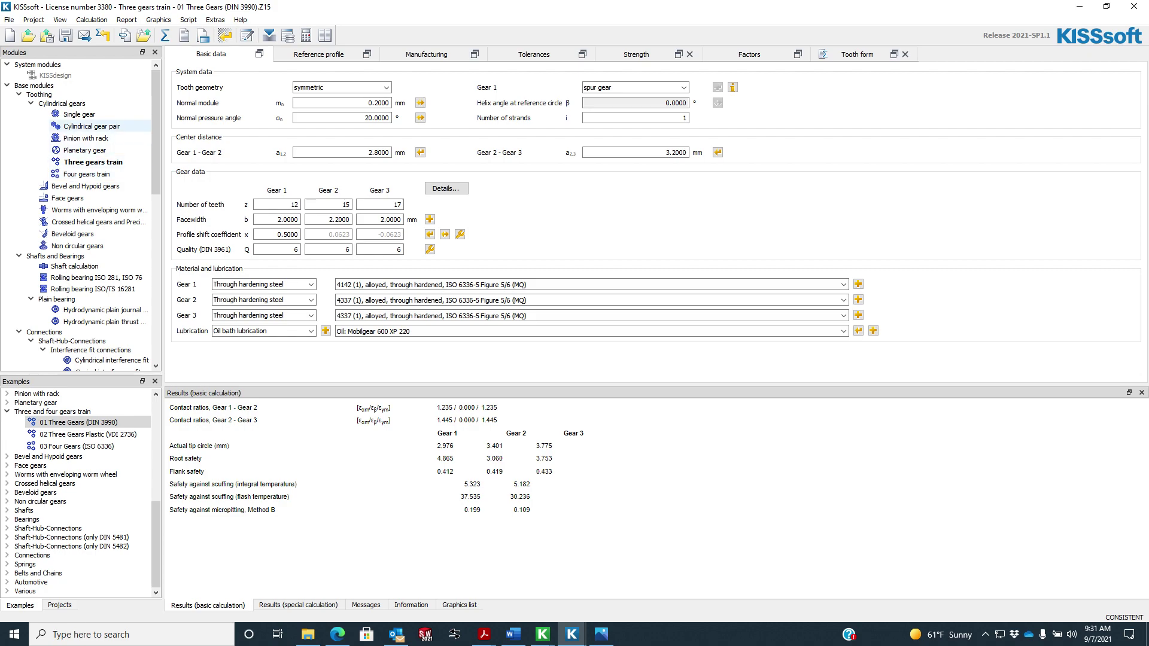
# - Return to the cylindrical gear pair module and load the 01 Spur (ISO 6336) example
pyautogui.click(91, 125)
pyautogui.doubleClick(91, 126)
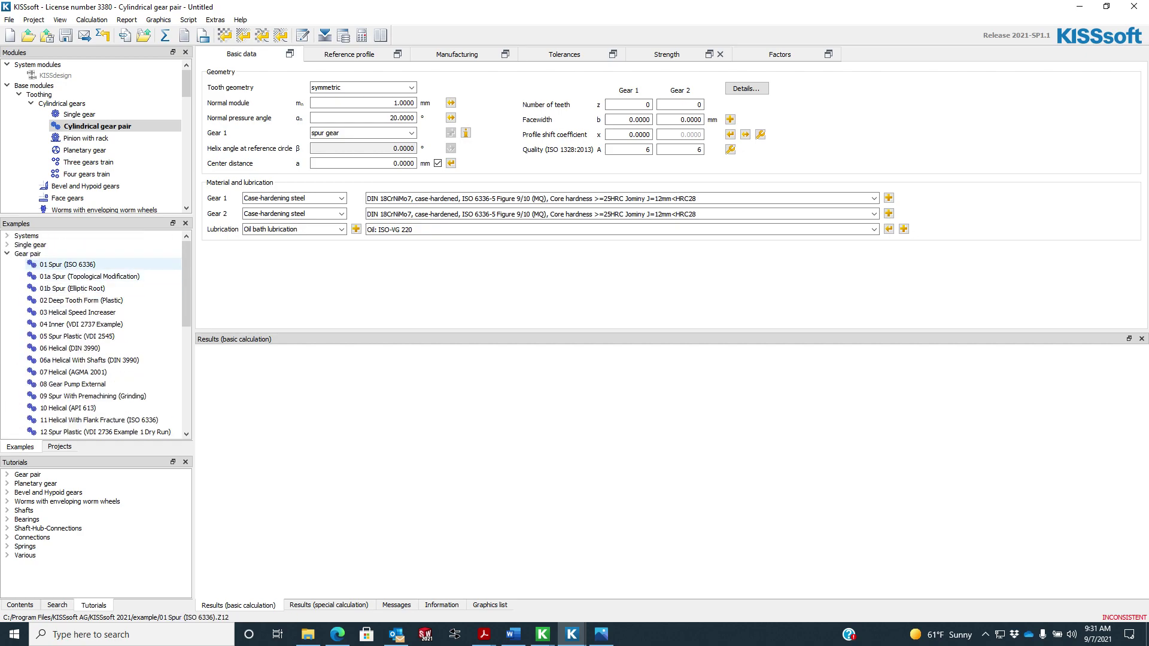
pyautogui.doubleClick(67, 265)
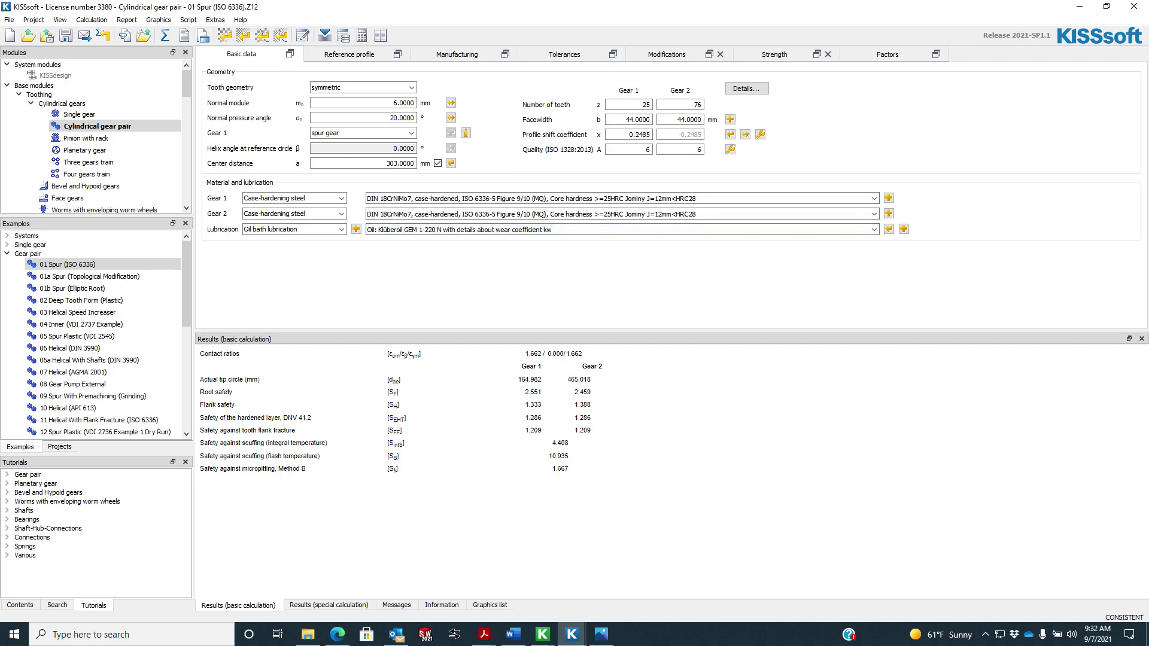
# - In the second, untitled gear pair window, set 76 teeth for Gear 1, 100 for Gear 2, and Gear 1's facewidth to 44 mm
pyautogui.doubleClick(688, 104)
pyautogui.moveTo(647, 103); pyautogui.dragTo(527, 28)
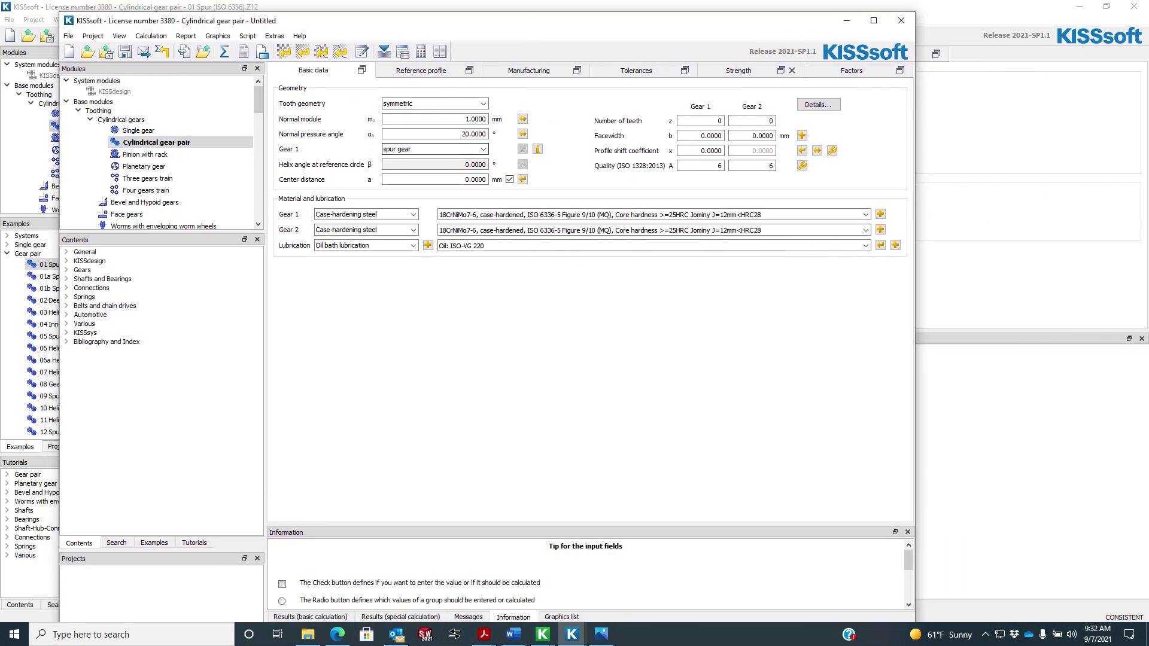
pyautogui.doubleClick(717, 120)
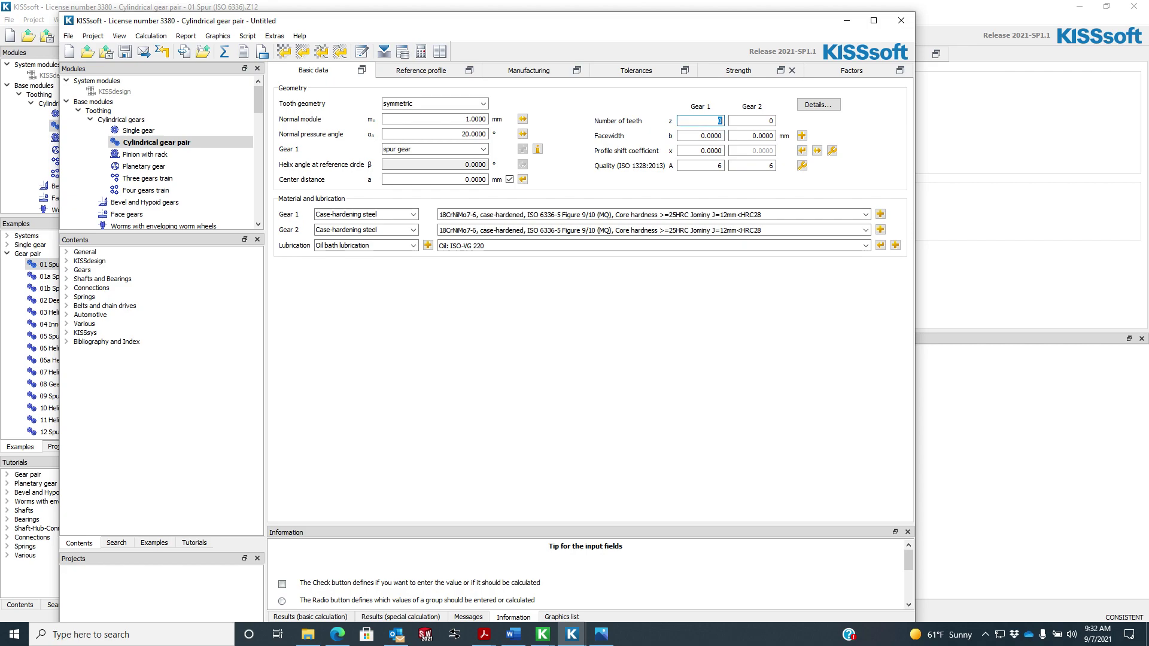
pyautogui.write('76')
pyautogui.press('Tab')
pyautogui.write('10')
pyautogui.moveTo(675, 24); pyautogui.dragTo(689, 173)
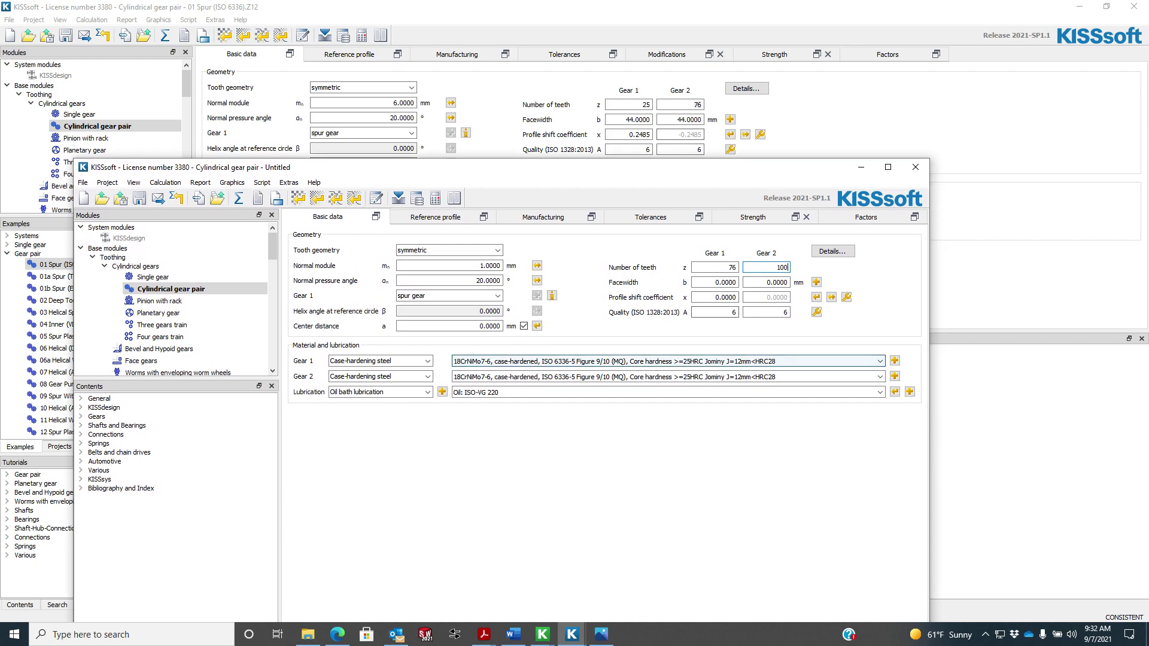
pyautogui.press('Tab')
pyautogui.write('4')
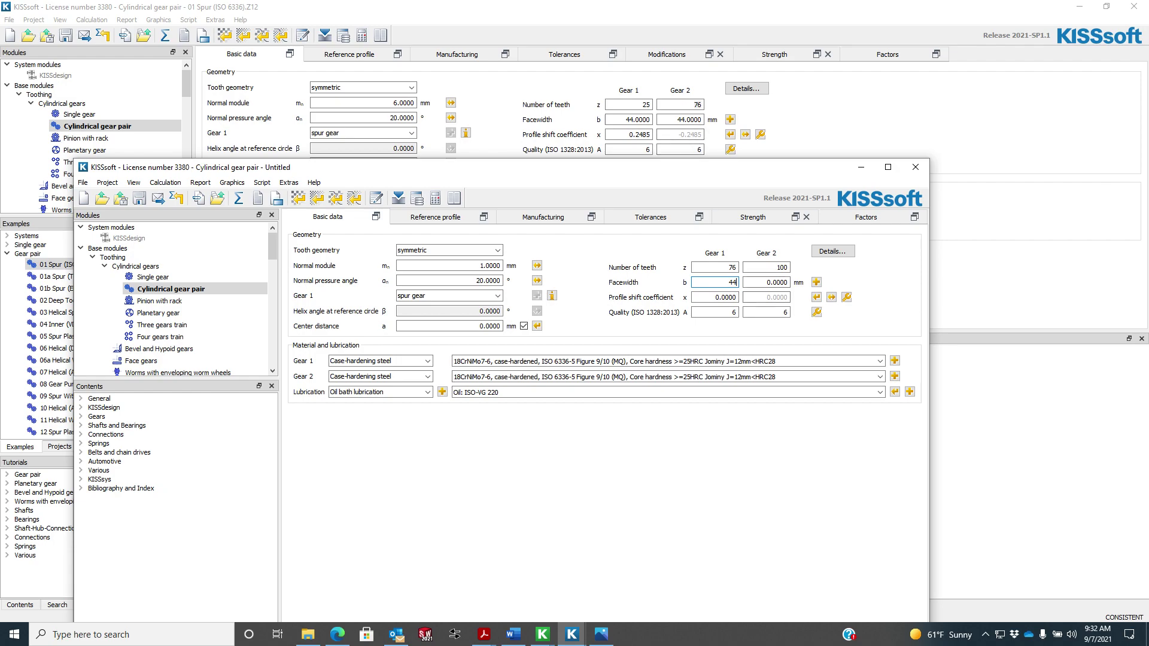
# - Enable calculation with operating center distance and manufacturing profile shift, and allow large profile shift, in the untitled pair's profile shift settings
pyautogui.click(845, 296)
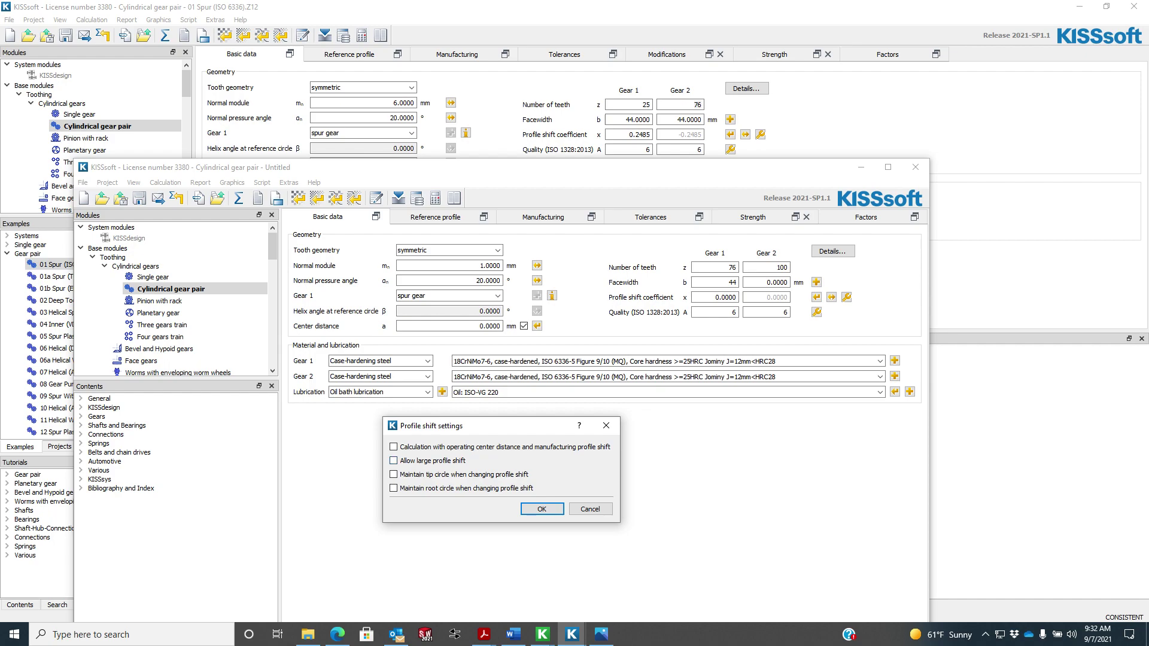
pyautogui.click(393, 446)
pyautogui.click(393, 460)
pyautogui.click(541, 509)
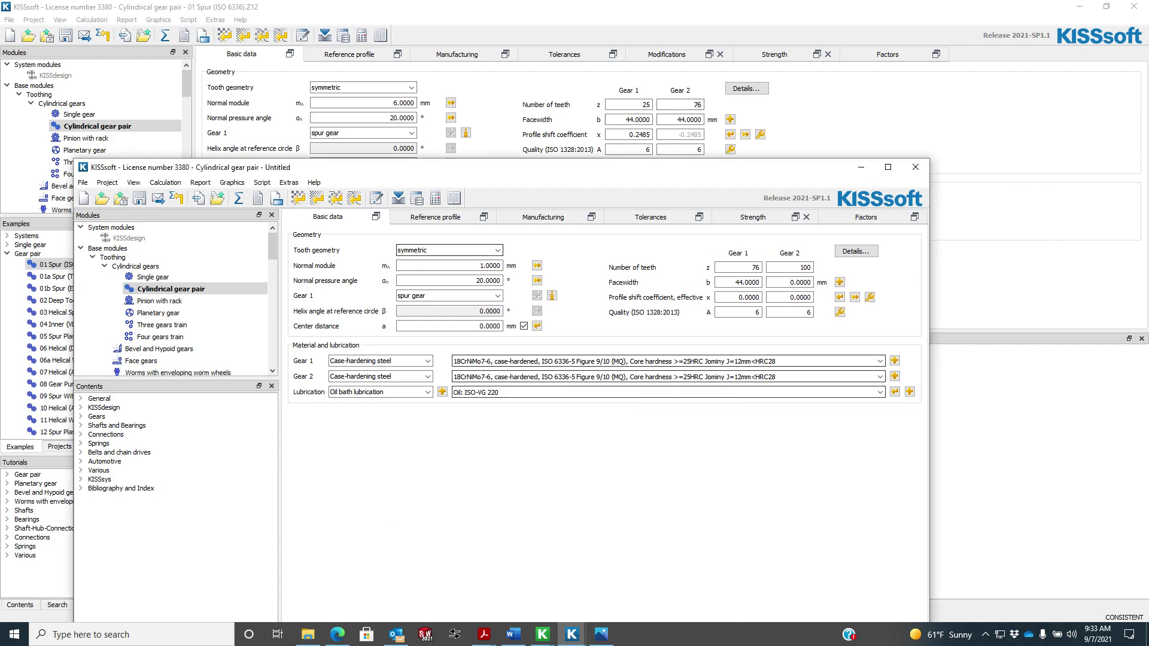
# - Review the untitled gear pair's reference profile, manufacturing and tolerance inputs, ending back on its basic data
pyautogui.click(435, 216)
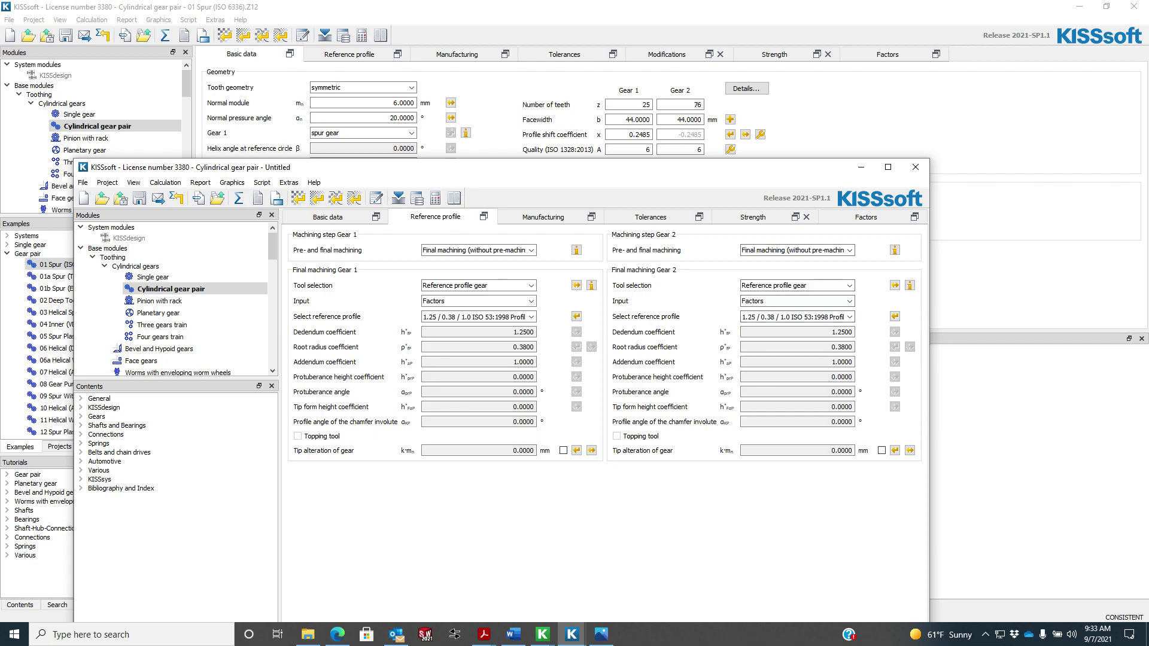
pyautogui.click(543, 217)
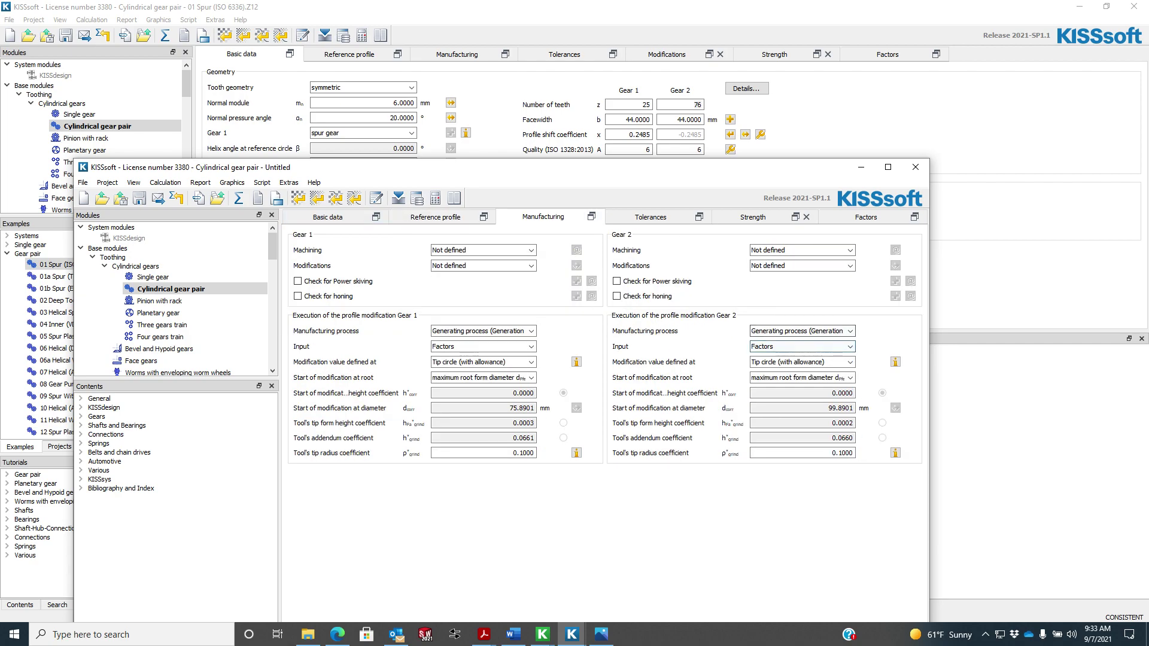
pyautogui.click(650, 217)
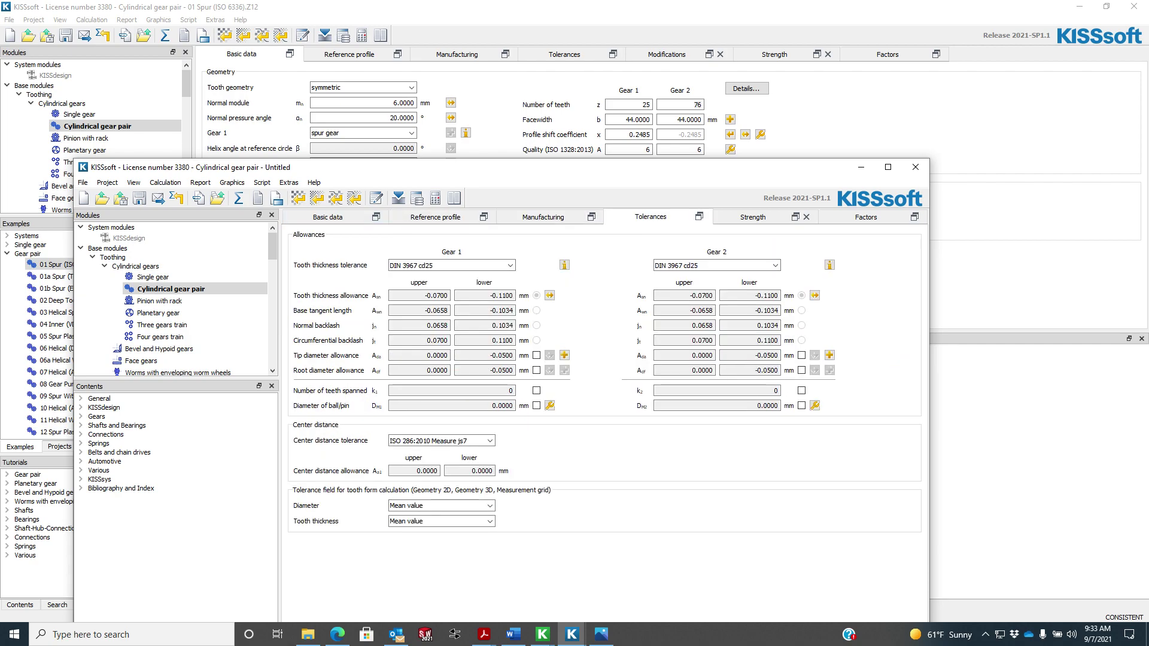
pyautogui.click(328, 217)
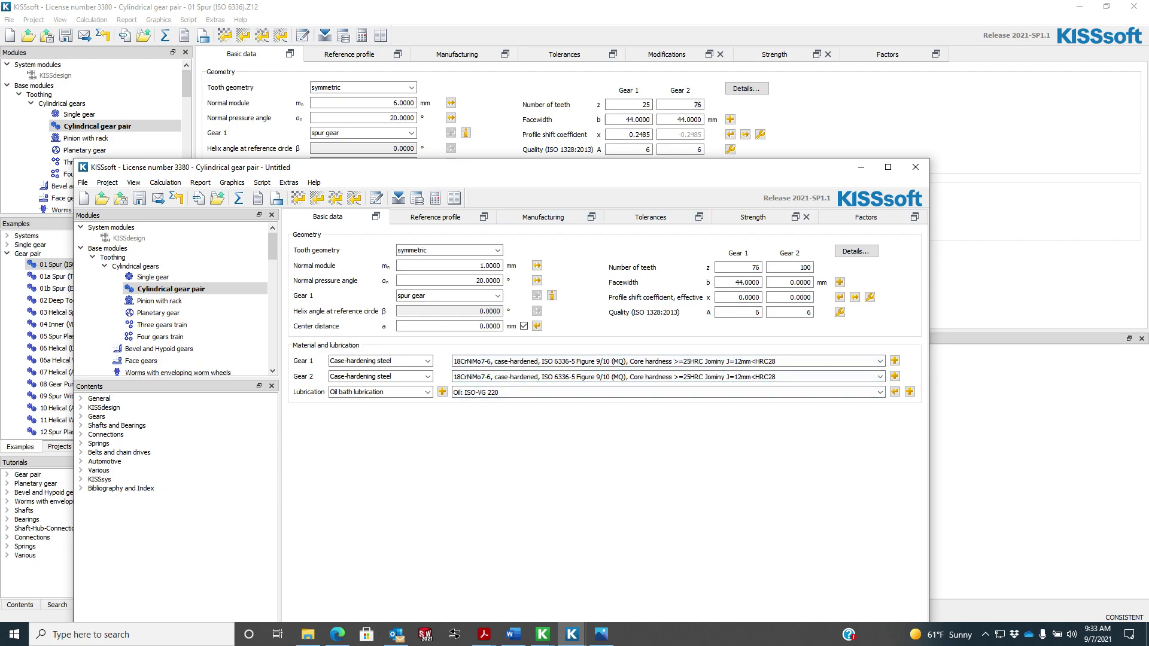
# - Export Gear 2 of the 01 Spur (ISO 6336) pair as 76T example.Z11 in Documents\KISSsoft, replacing the existing file
pyautogui.moveTo(501, 166); pyautogui.dragTo(1148, 167)
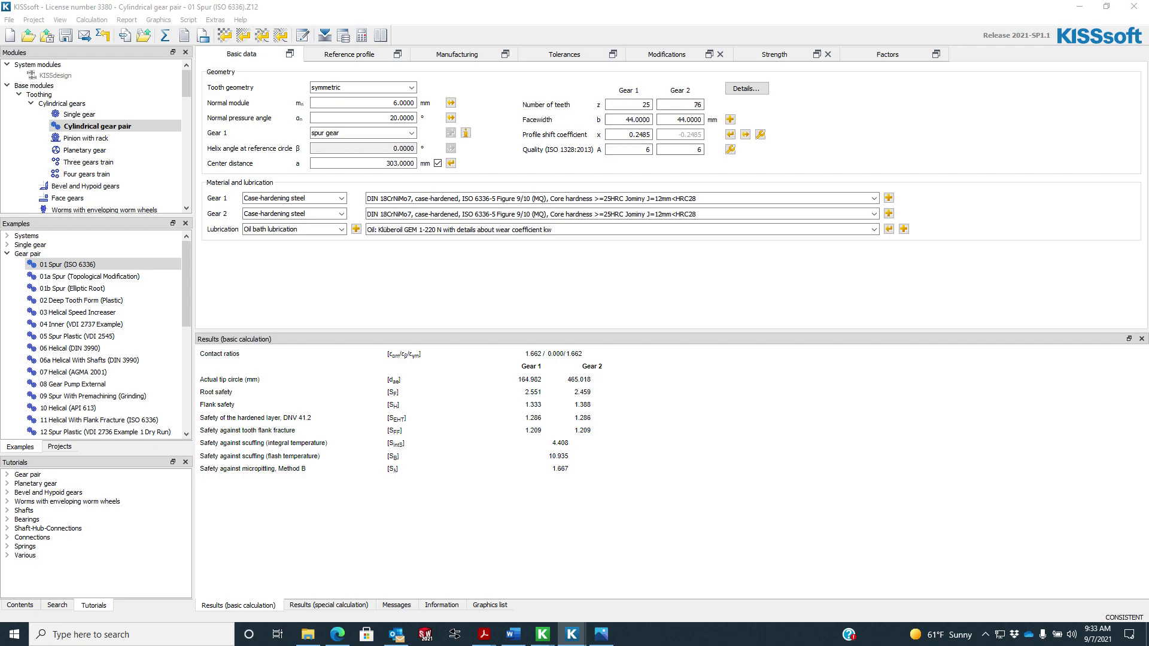
pyautogui.click(9, 20)
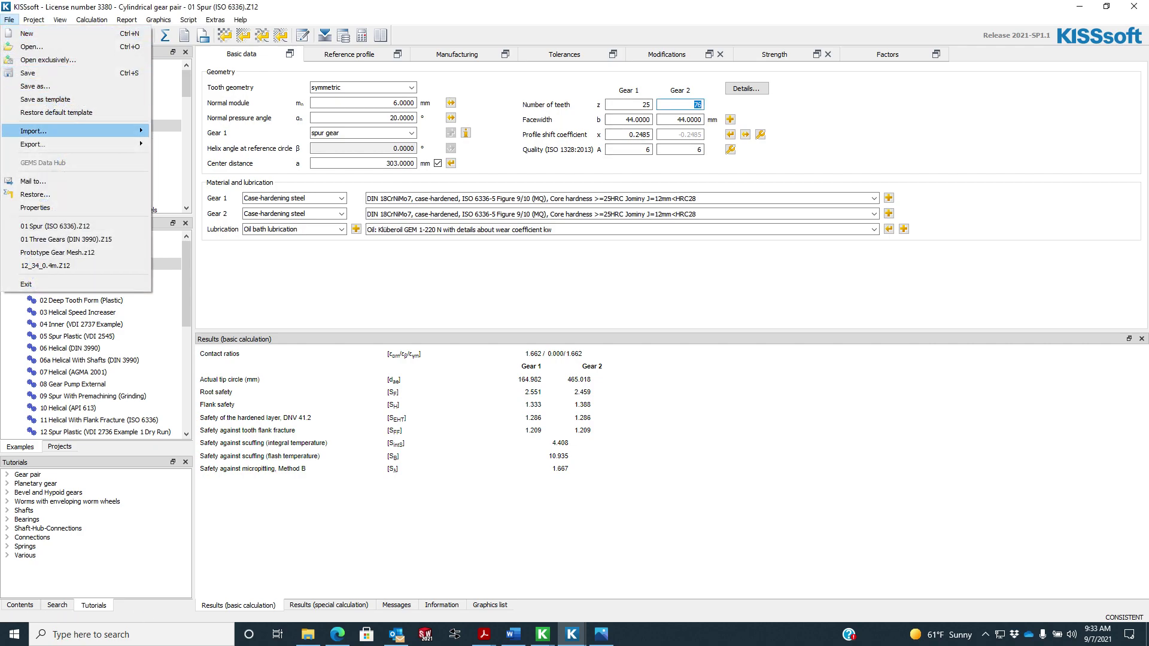
pyautogui.moveTo(72, 144)
pyautogui.click(177, 146)
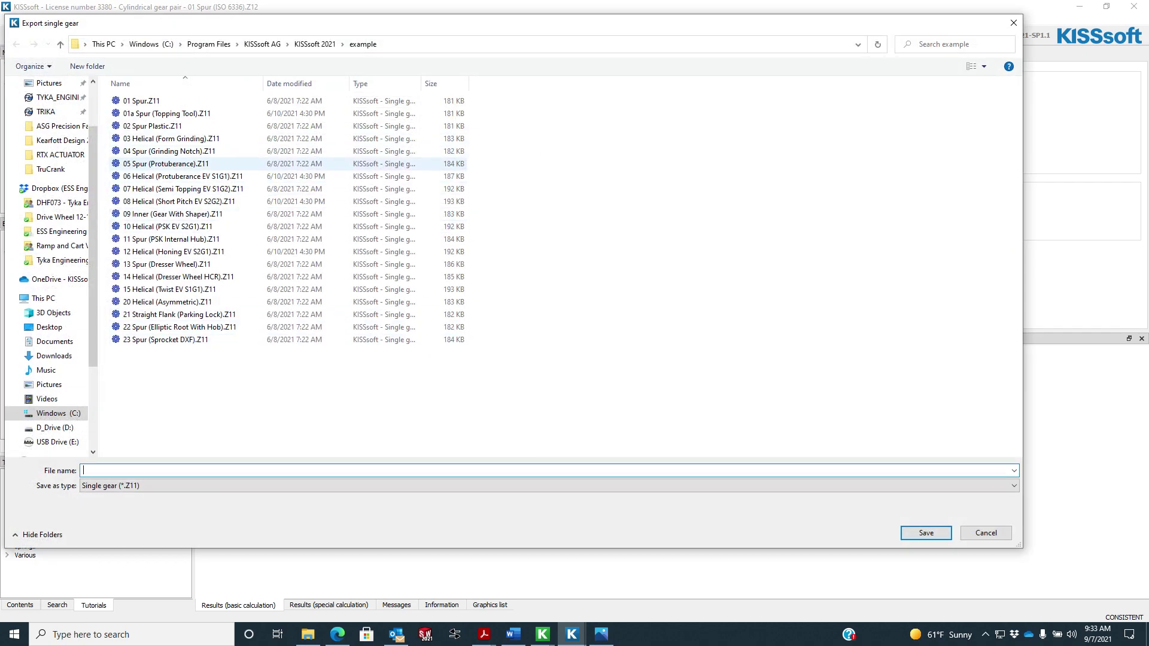
pyautogui.click(55, 341)
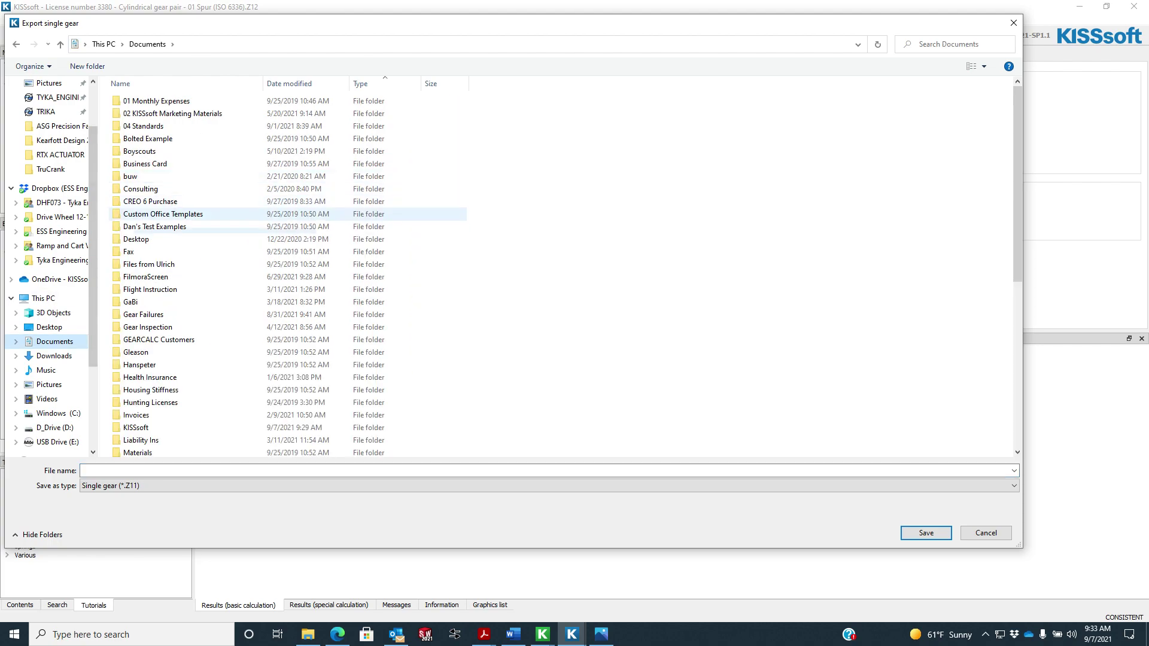
pyautogui.doubleClick(136, 427)
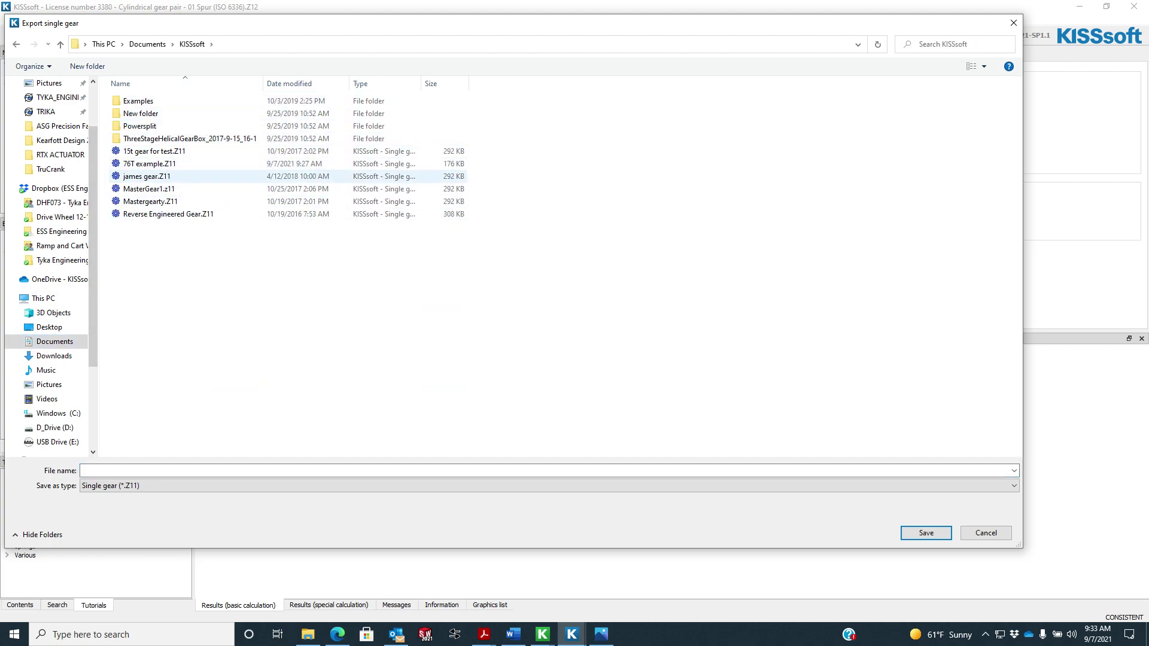
pyautogui.click(201, 164)
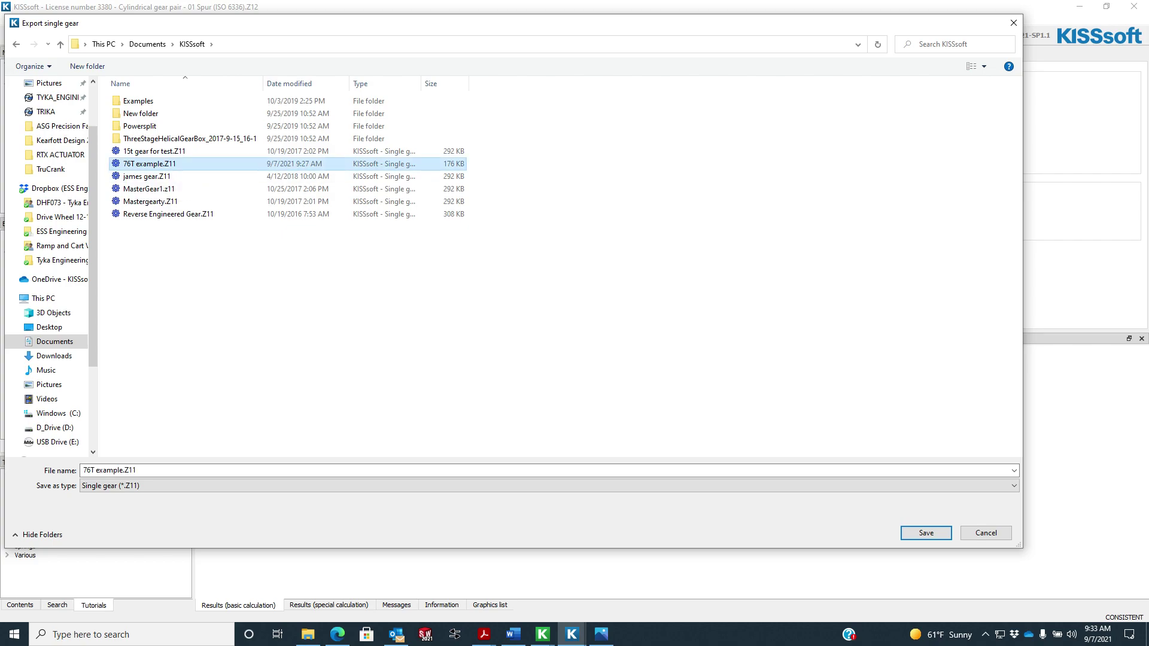
pyautogui.click(926, 532)
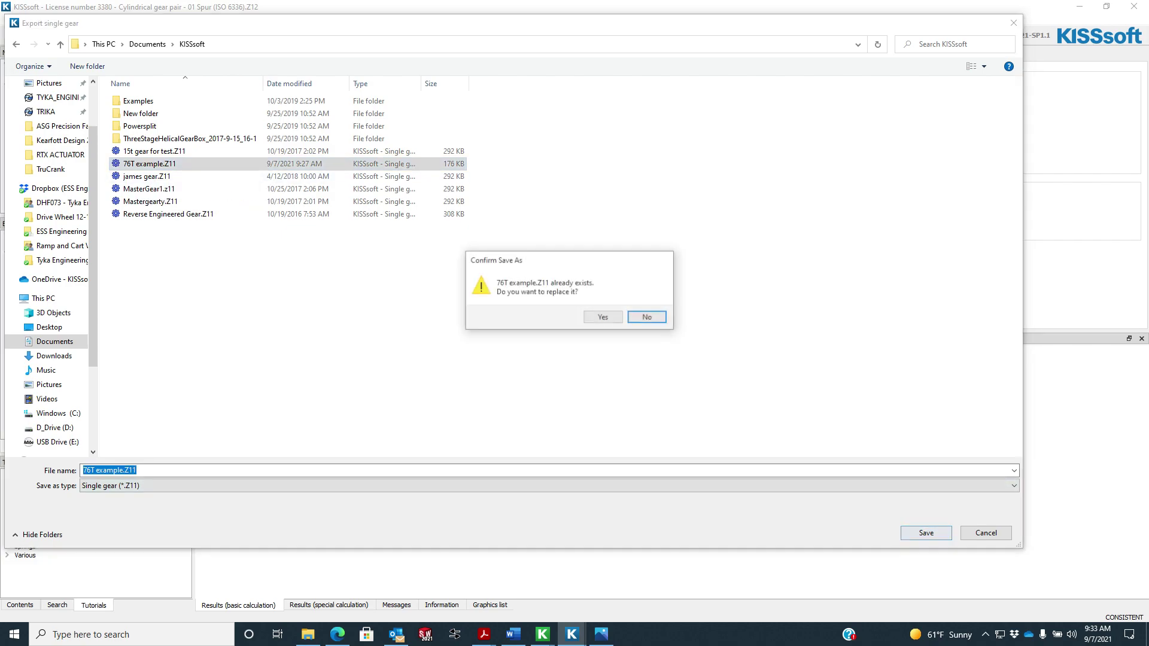
pyautogui.click(598, 318)
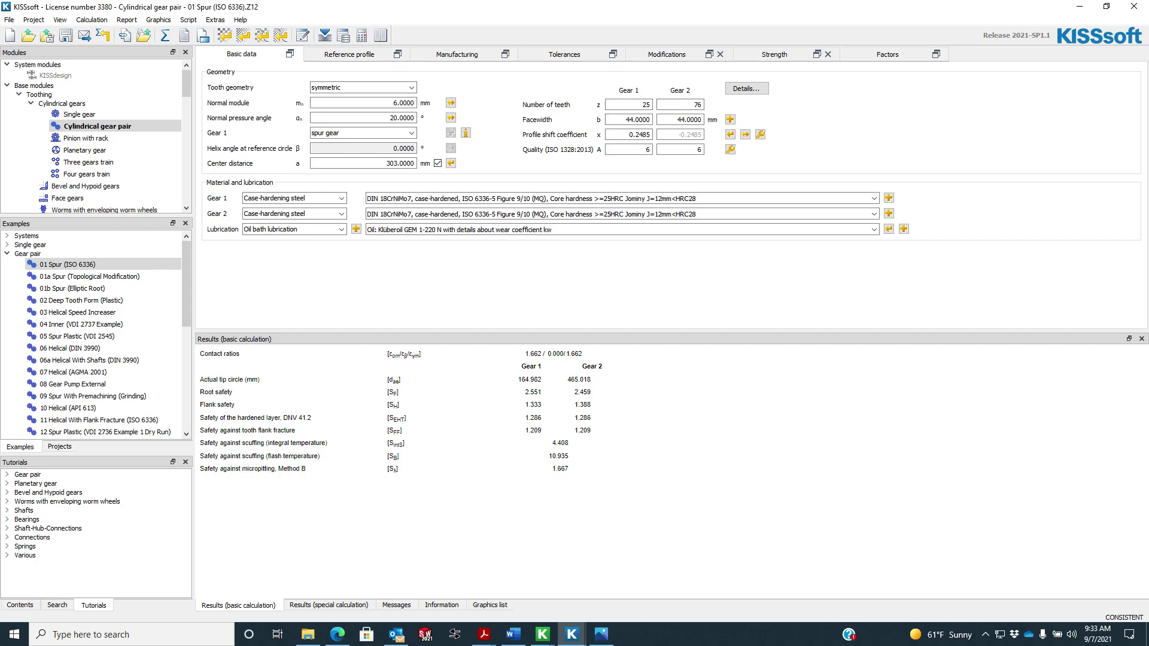
# - Import 76T example.Z11 from Documents\KISSsoft as Gear 1 of the maximized untitled gear pair, accepting the differing normal module and helix direction
pyautogui.moveTo(1148, 17); pyautogui.dragTo(541, 14)
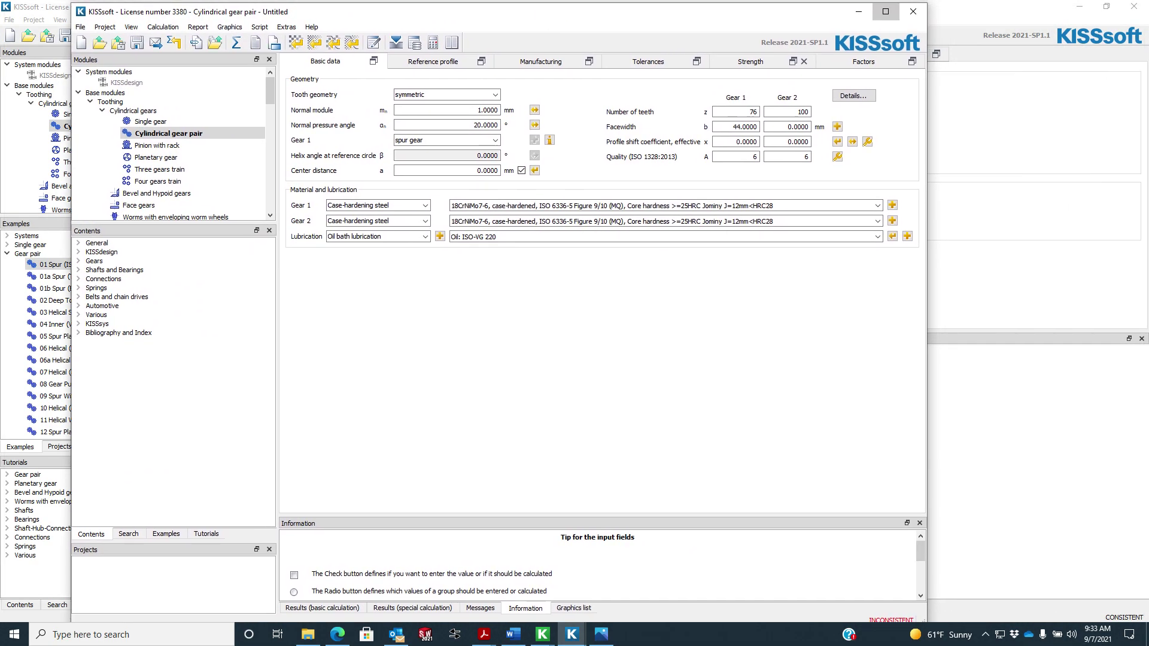
pyautogui.click(884, 11)
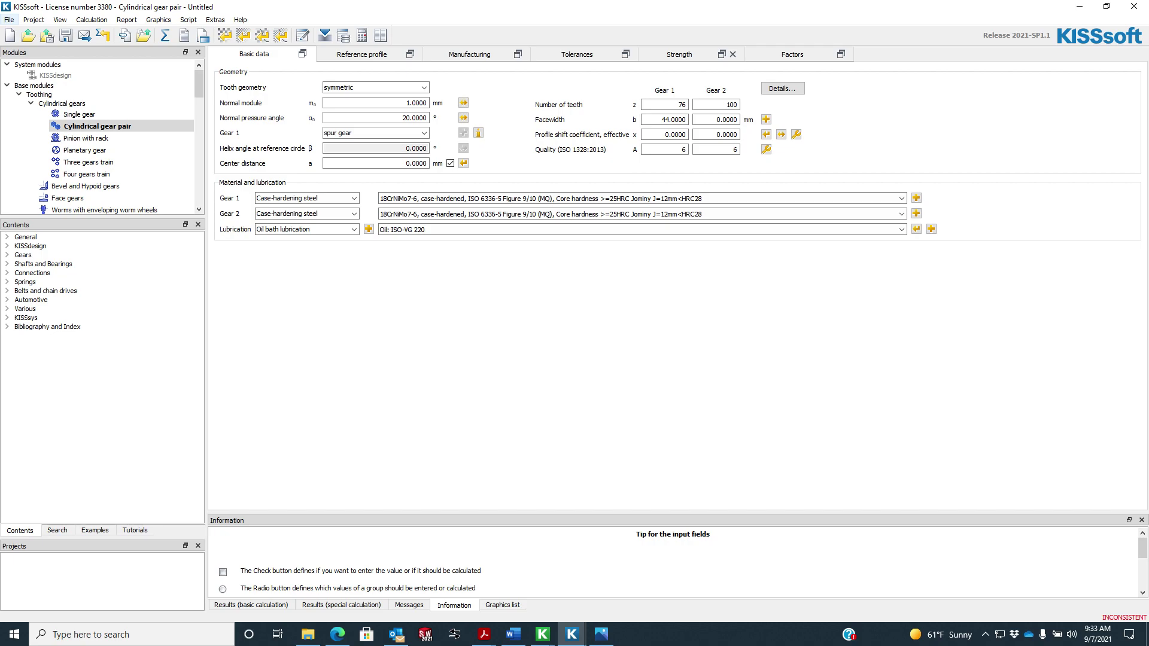
pyautogui.click(9, 20)
pyautogui.moveTo(59, 131)
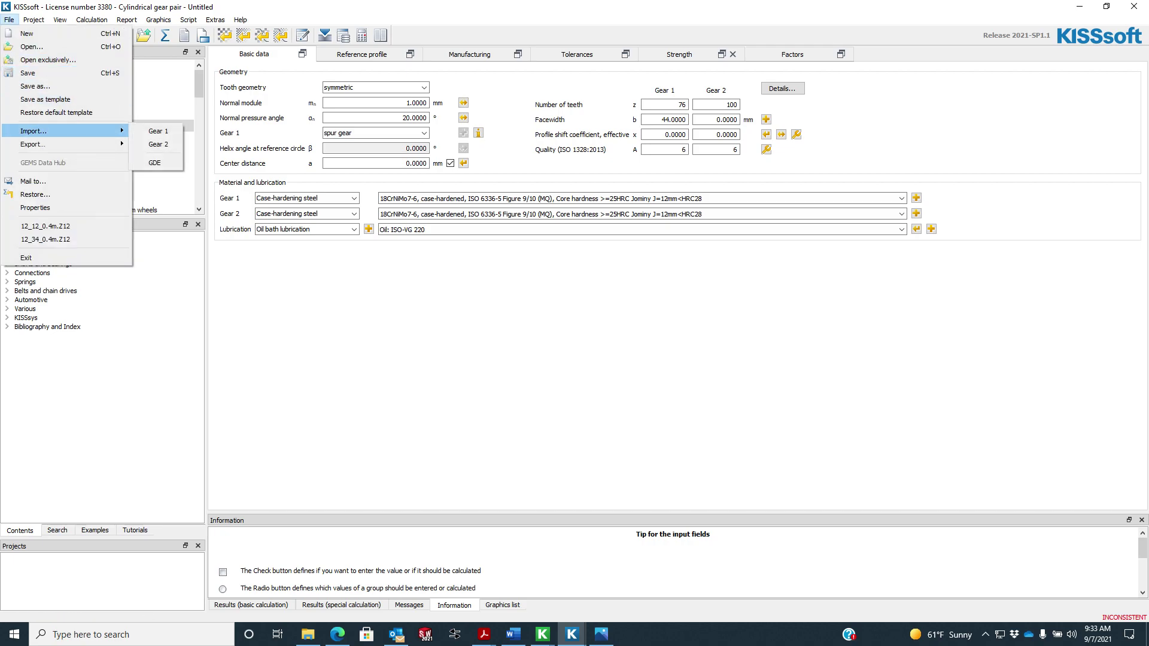
pyautogui.click(157, 131)
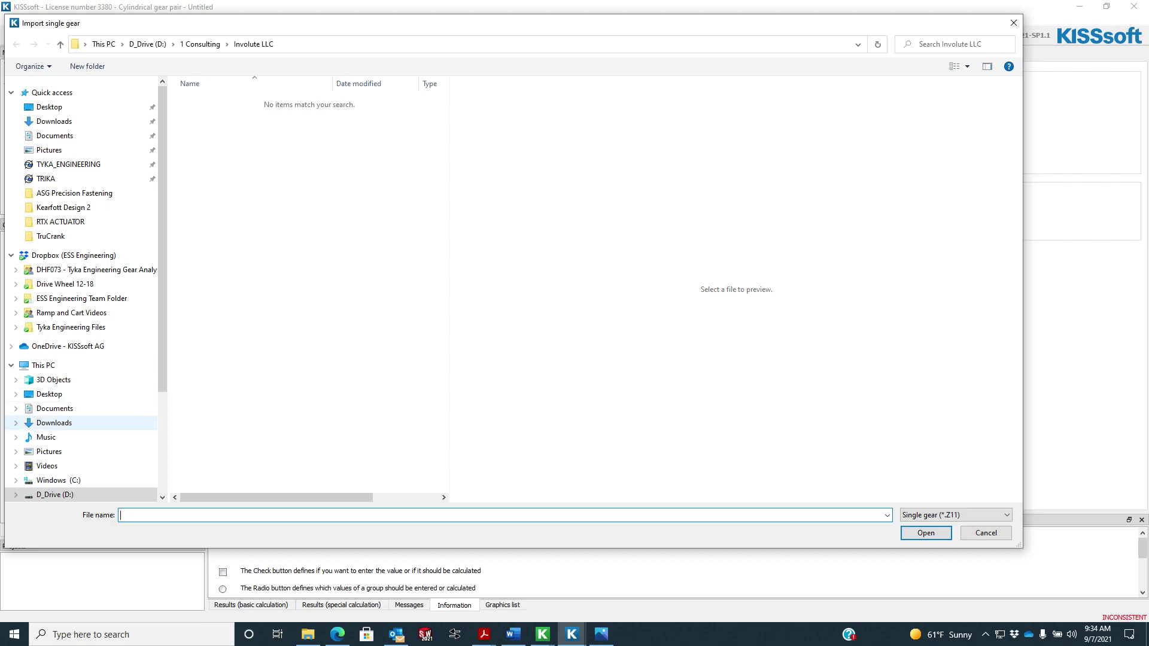
pyautogui.click(54, 408)
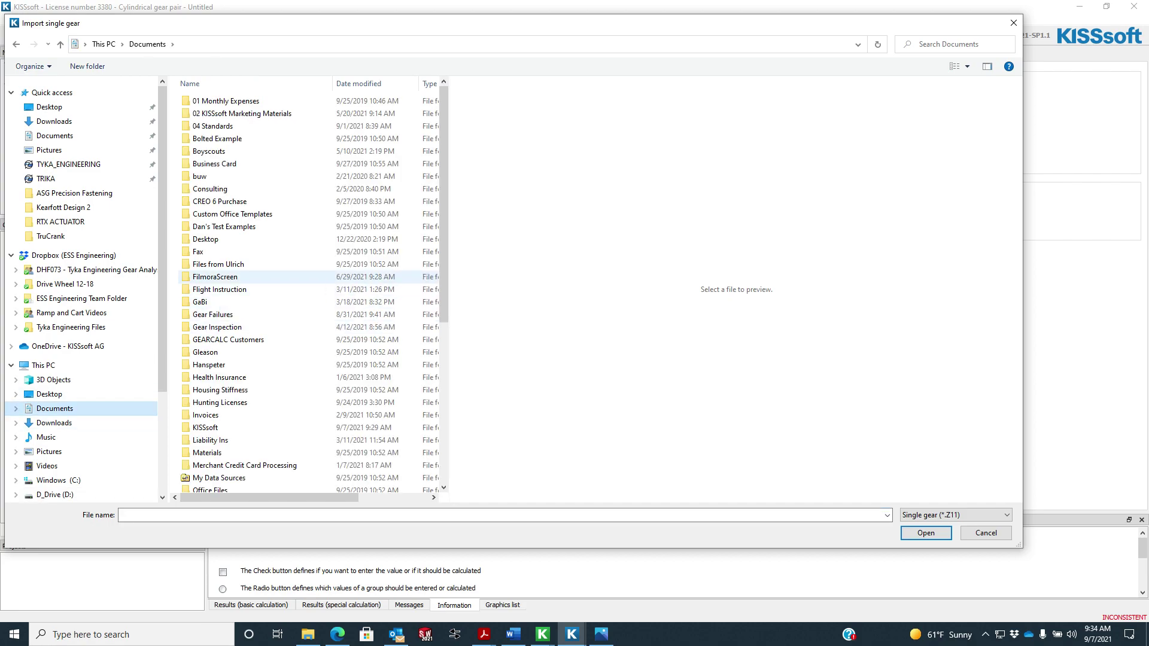
pyautogui.click(209, 440)
pyautogui.doubleClick(207, 427)
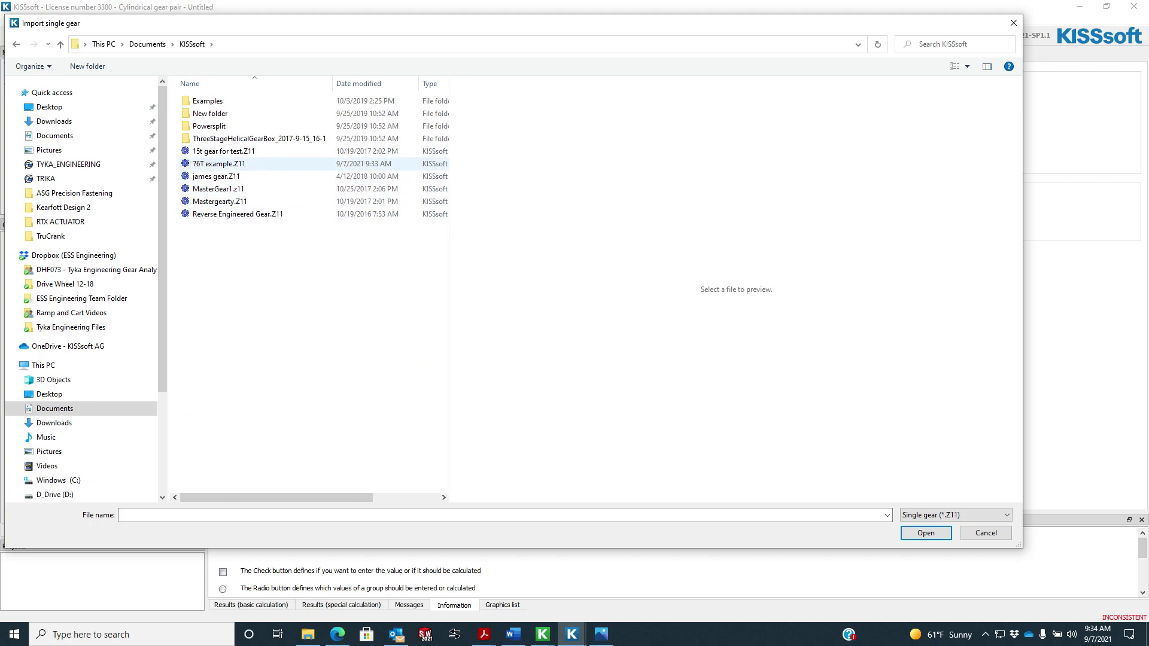
pyautogui.click(218, 164)
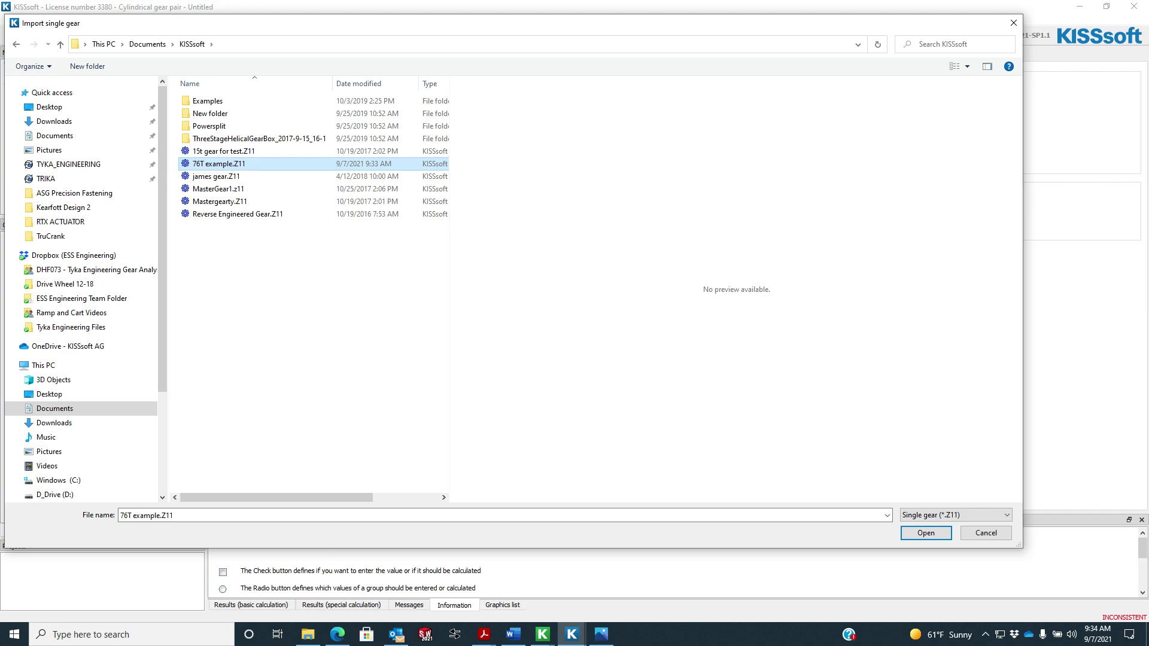
pyautogui.press('Return')
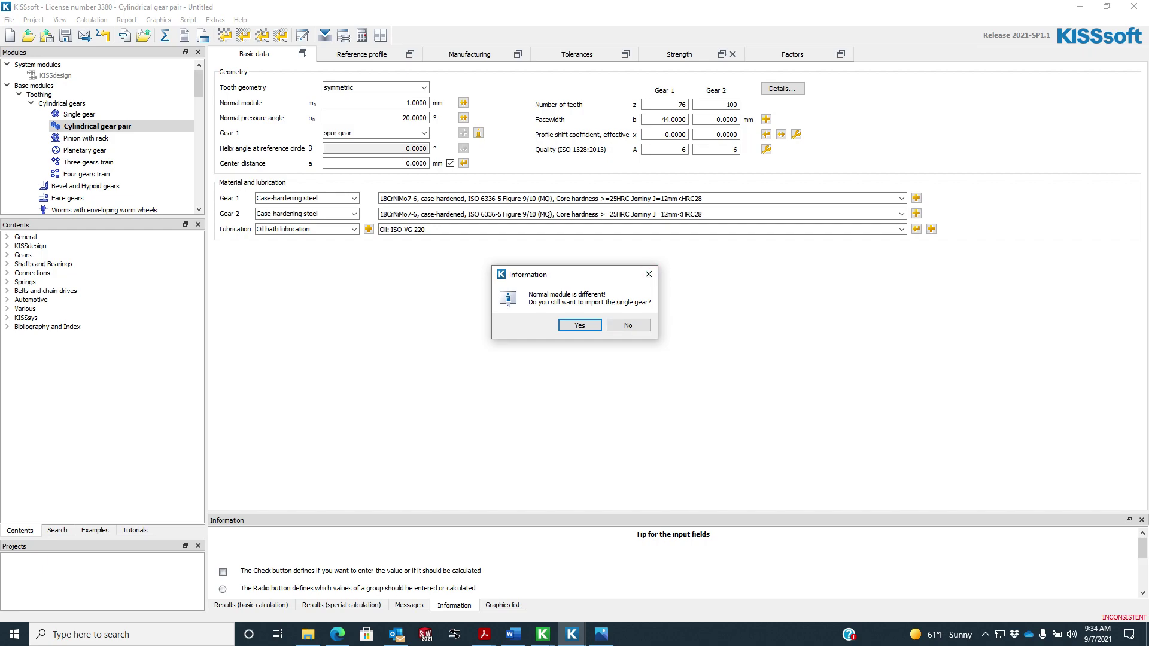
pyautogui.press('Return')
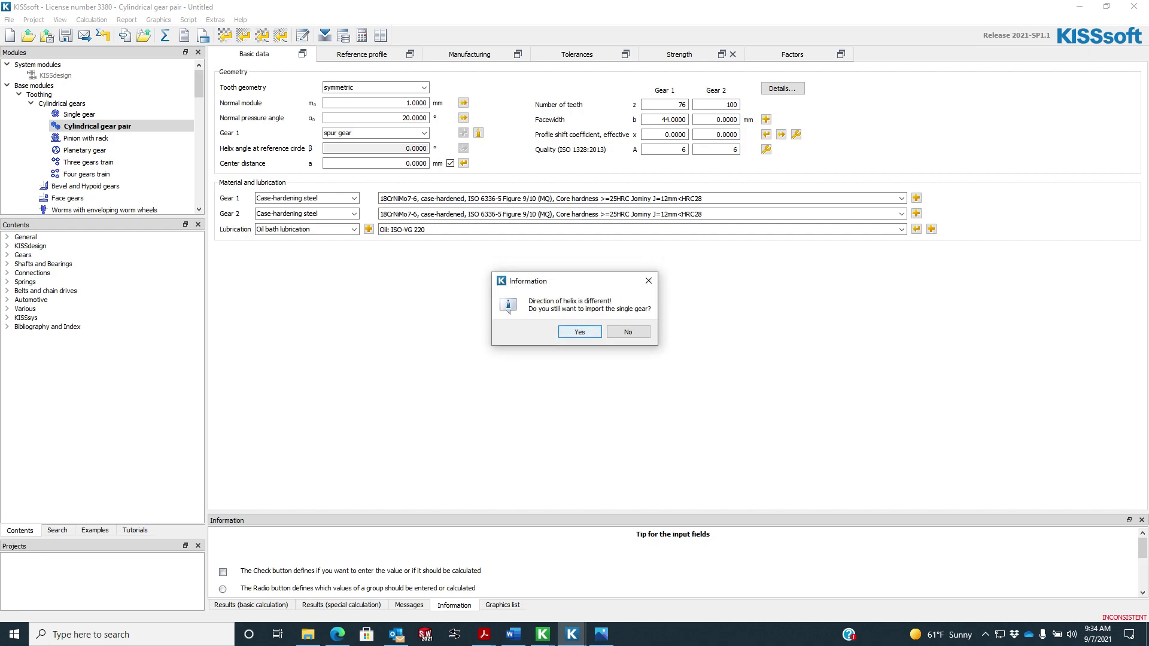
pyautogui.press('Return')
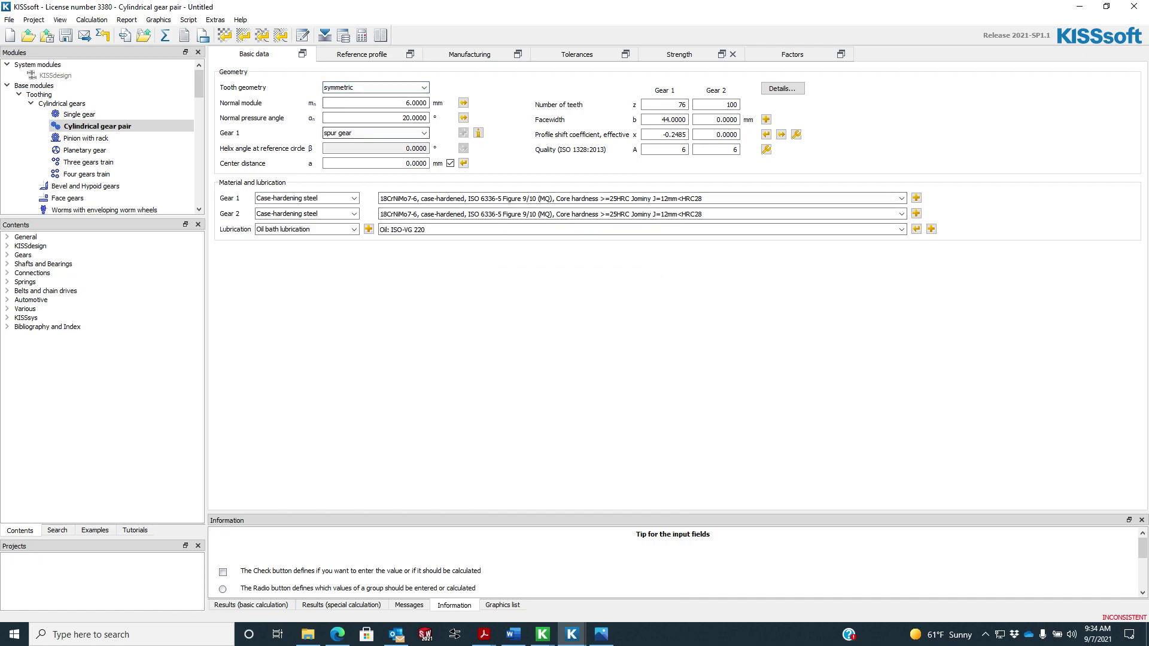
# - Check the imported Gear 1's reference profile and tolerances, as well as its profile shift coefficient and quality in the basic data
pyautogui.click(361, 54)
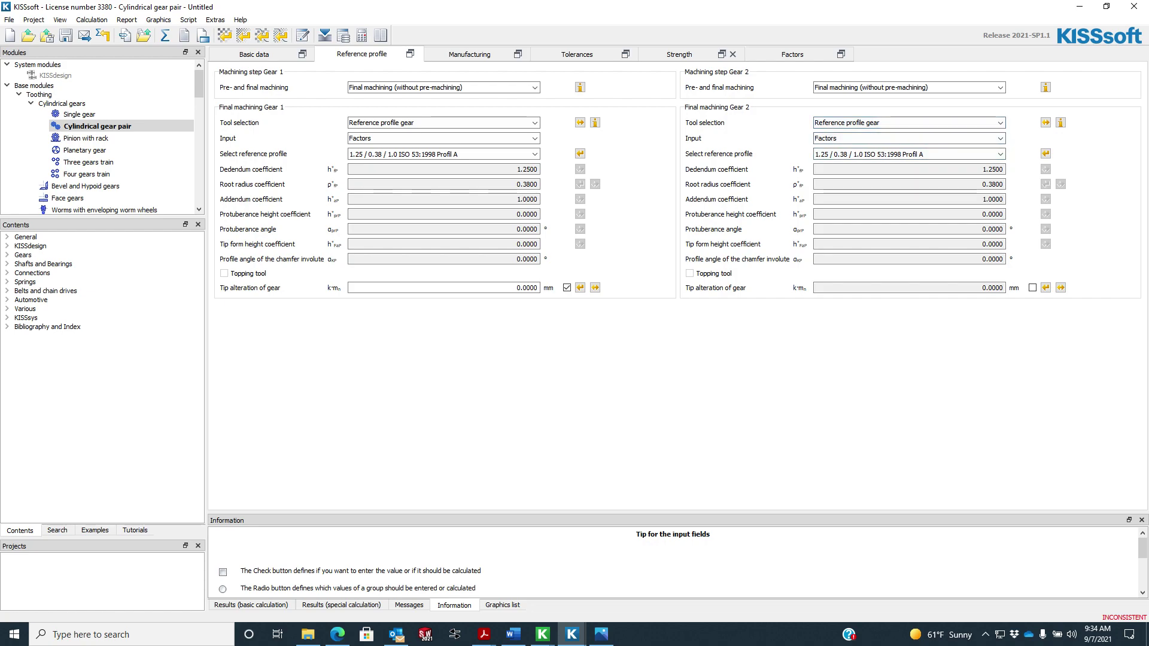
pyautogui.hotkey('ctrl', 'Tab')
pyautogui.hotkey('ctrl', 'Tab')
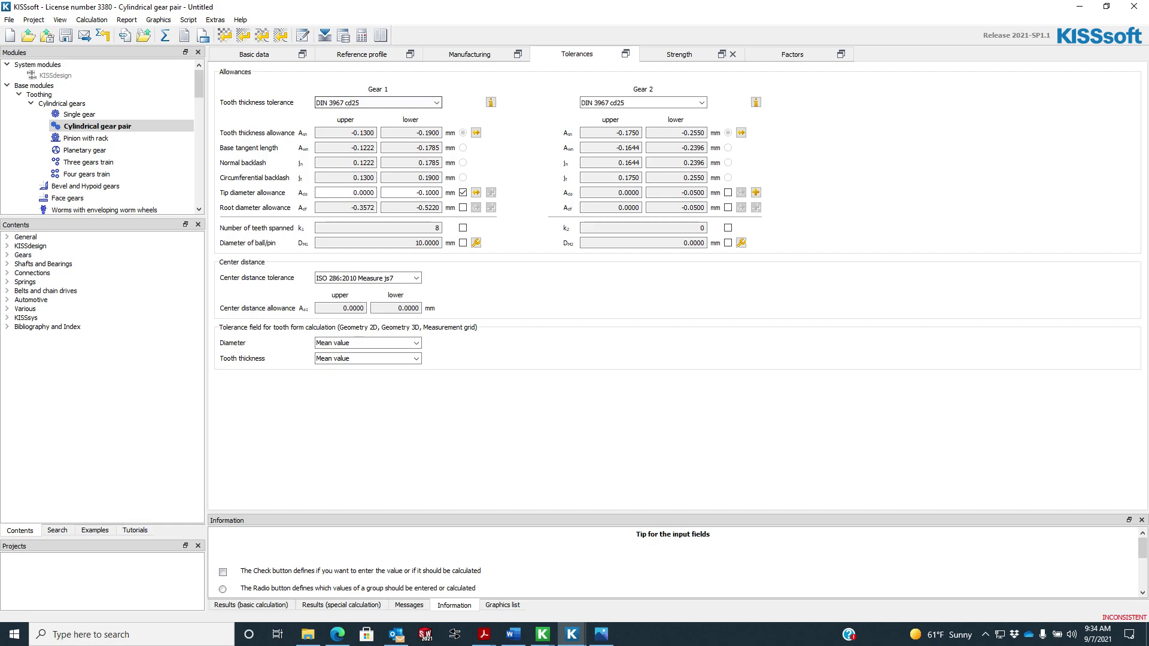
pyautogui.click(254, 54)
pyautogui.hotkey('ctrl', 'Tab')
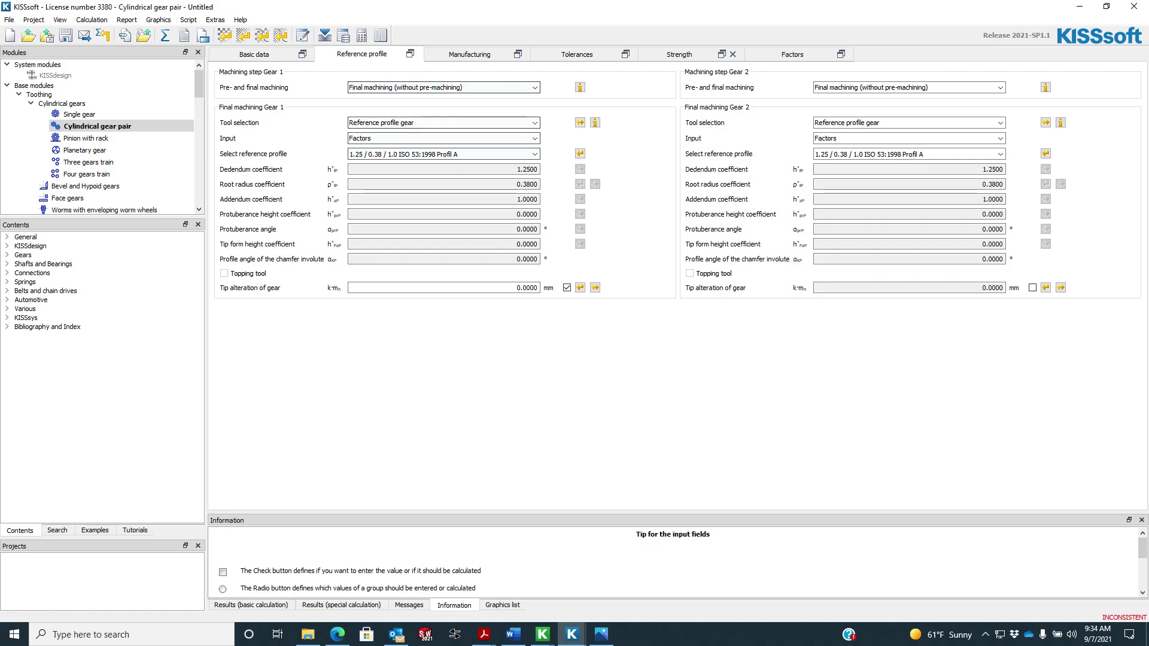
pyautogui.click(253, 54)
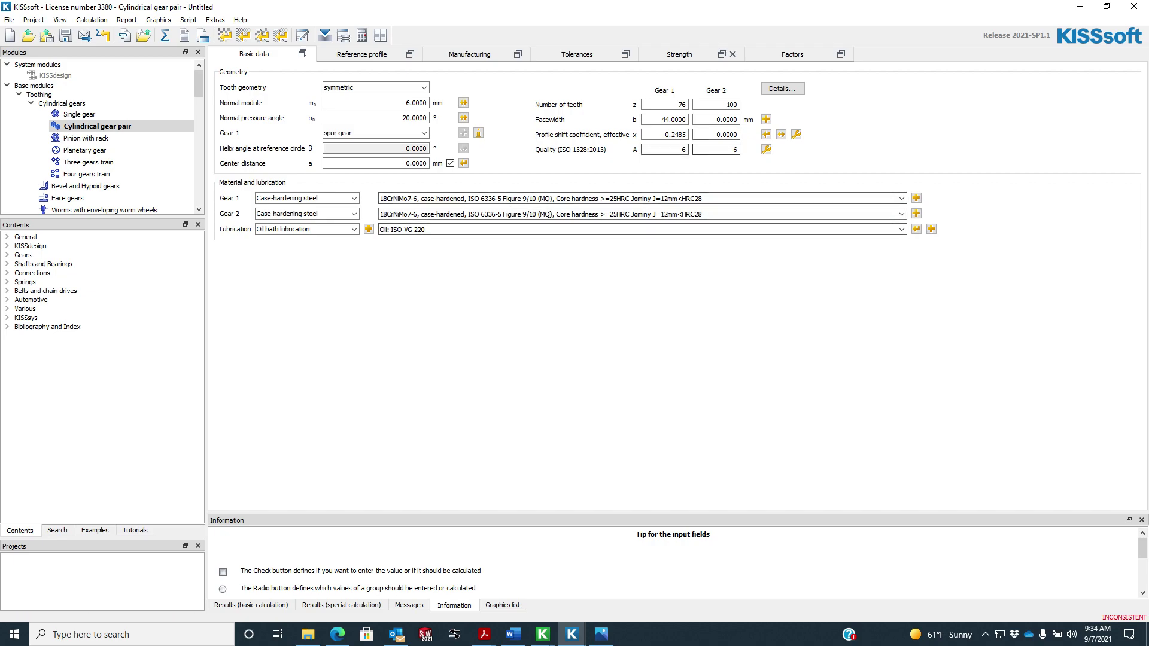
pyautogui.doubleClick(664, 134)
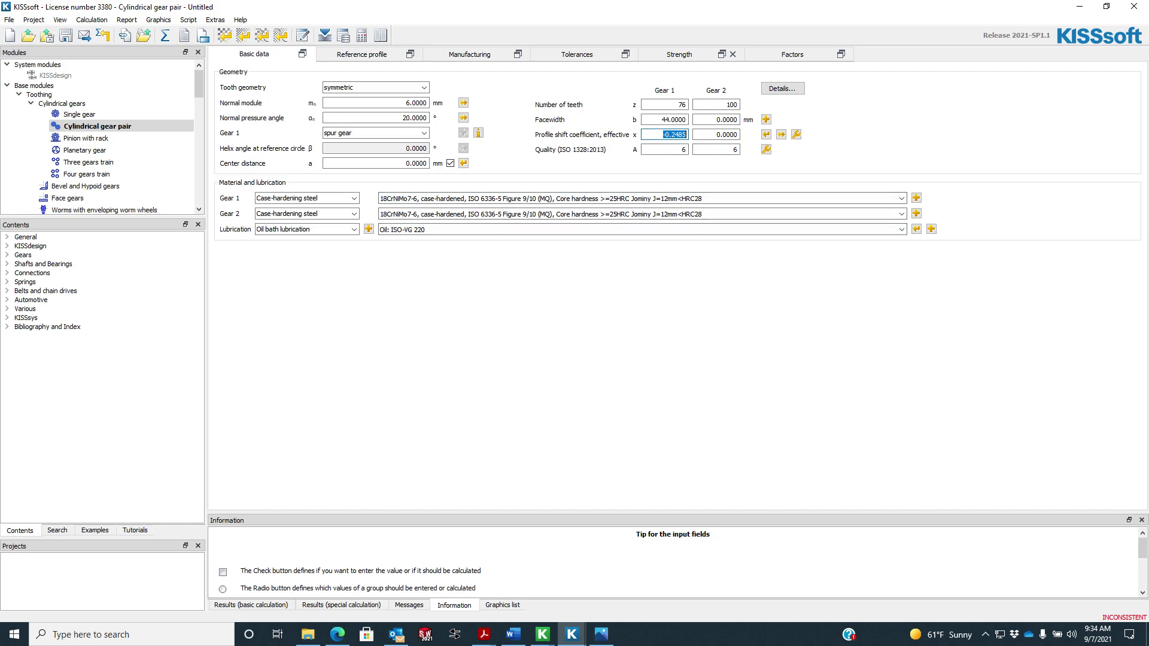
pyautogui.doubleClick(664, 149)
# - Switch to the 01 Spur (ISO 6336) calculation window and start a single gear calculation there
pyautogui.click(572, 634)
pyautogui.click(507, 585)
pyautogui.click(572, 634)
pyautogui.click(638, 585)
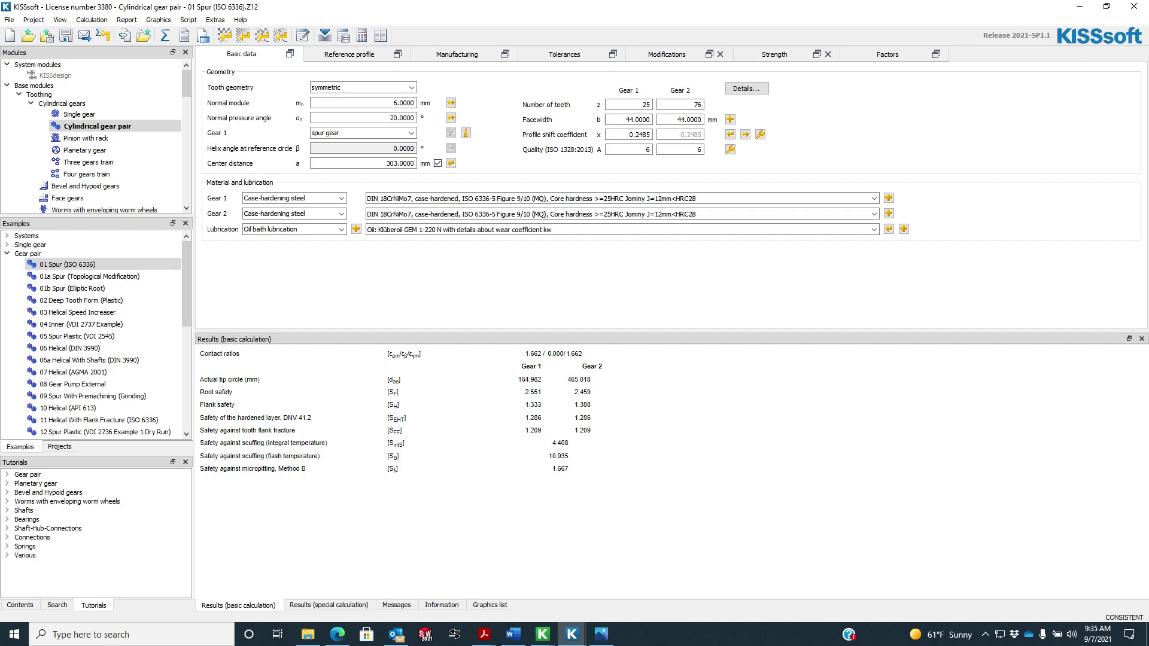
pyautogui.click(79, 114)
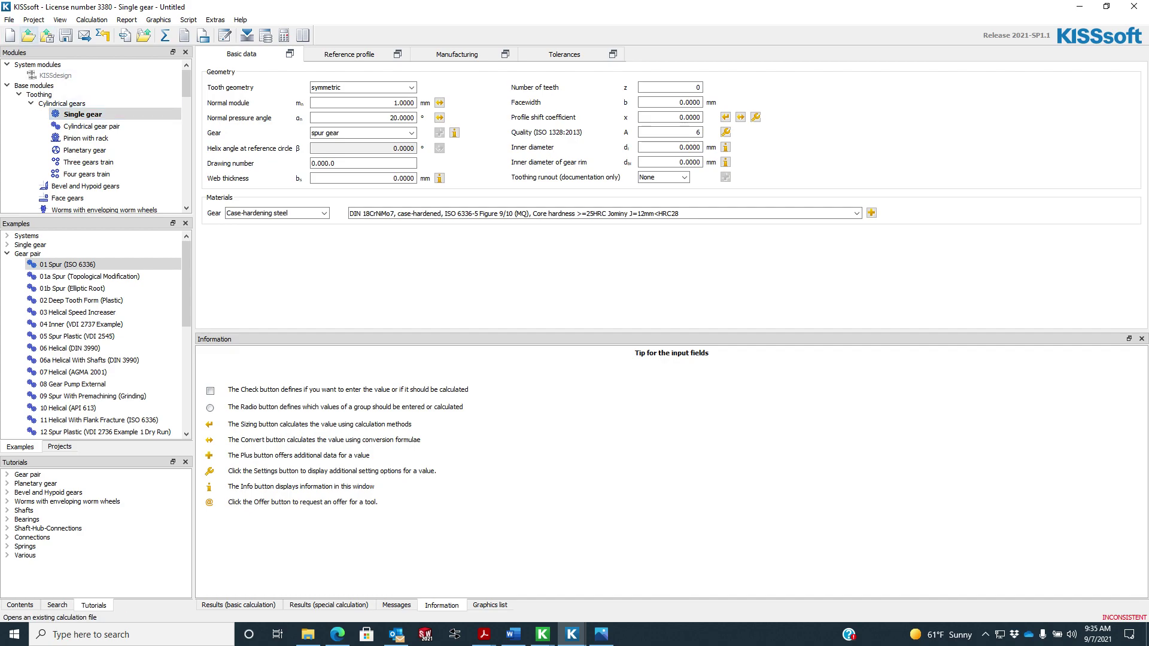
# - Open 76T example.Z11 from Documents\KISSsoft as a single gear calculation and display its reference profile
pyautogui.click(28, 36)
pyautogui.click(151, 43)
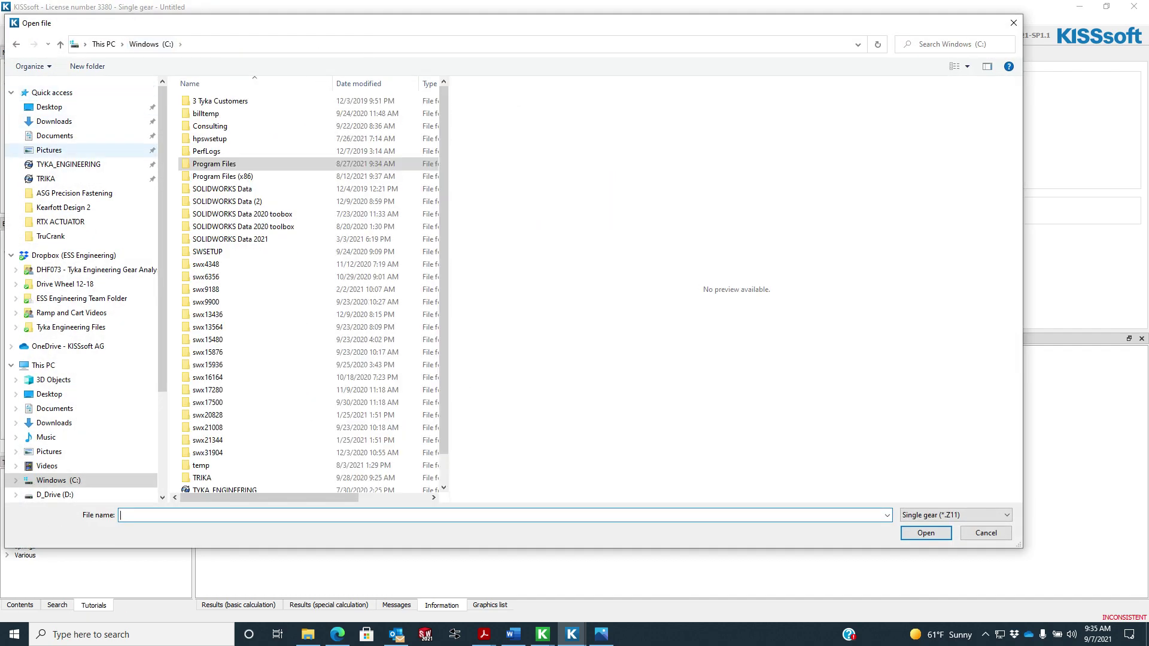
pyautogui.click(54, 408)
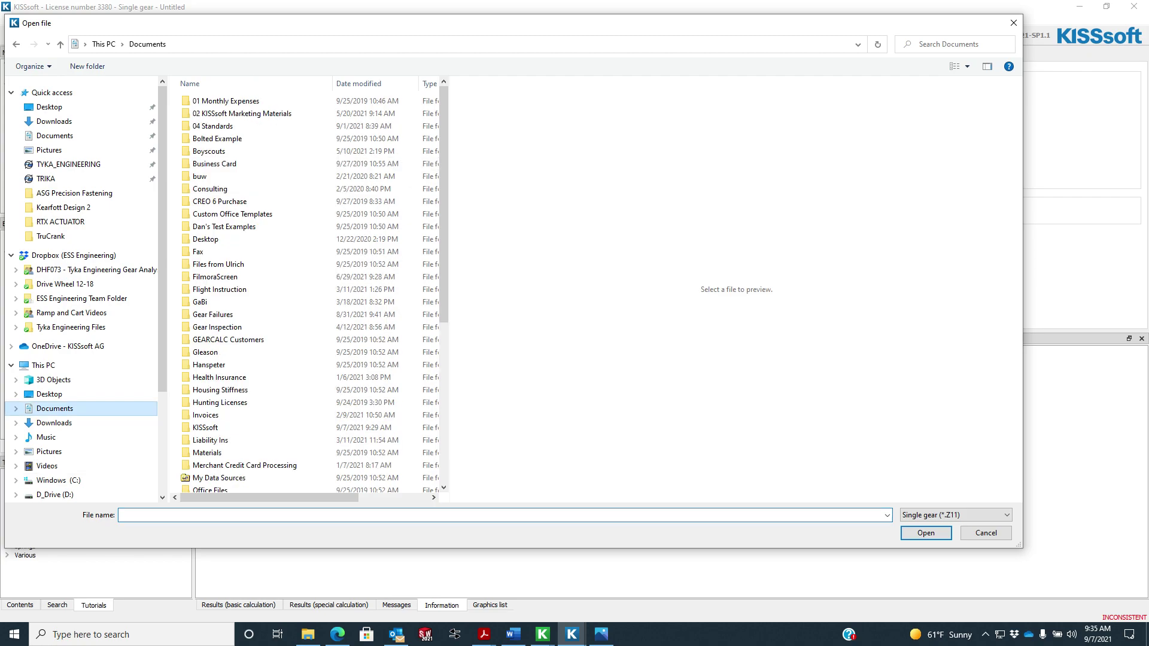
pyautogui.doubleClick(206, 427)
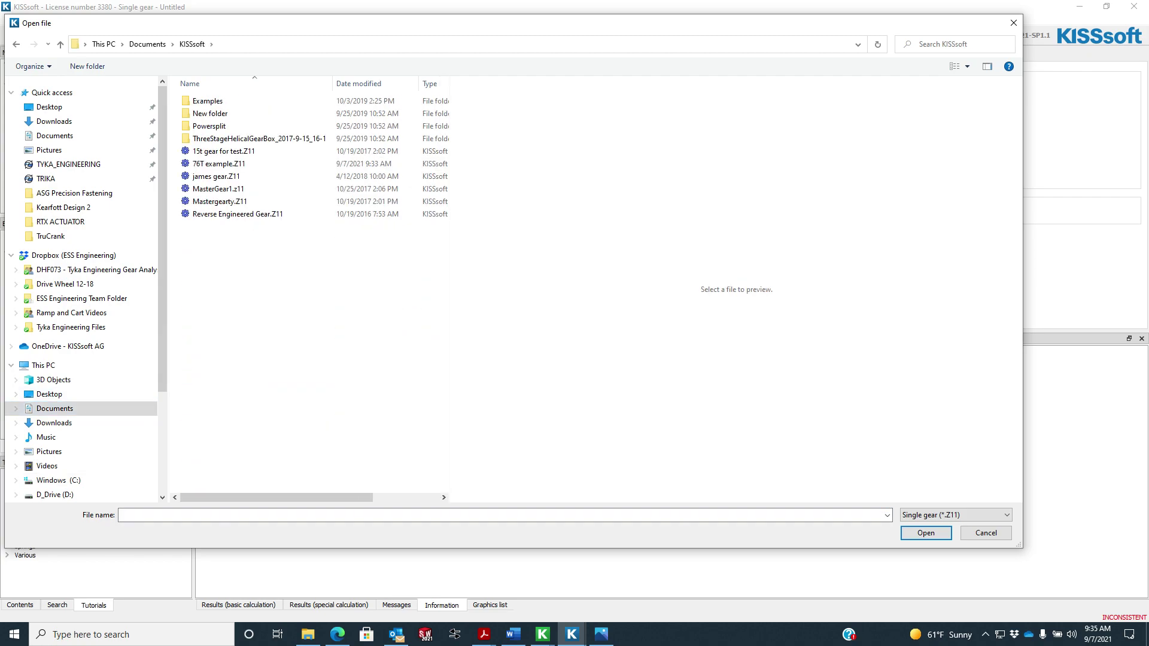
pyautogui.doubleClick(219, 163)
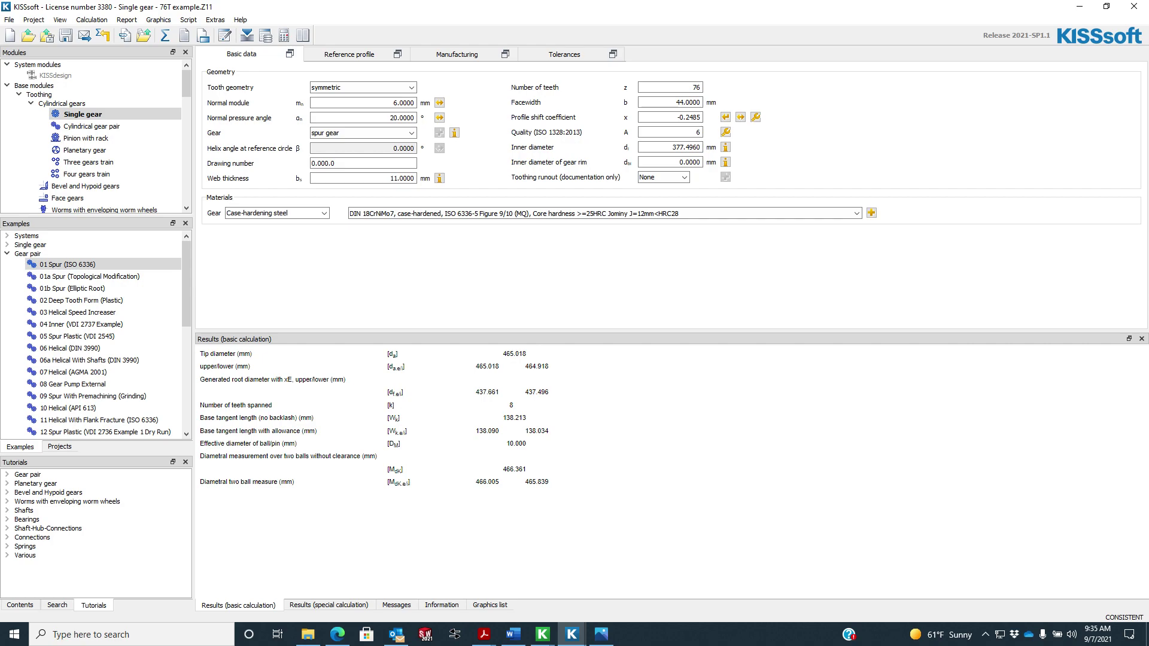
pyautogui.click(349, 54)
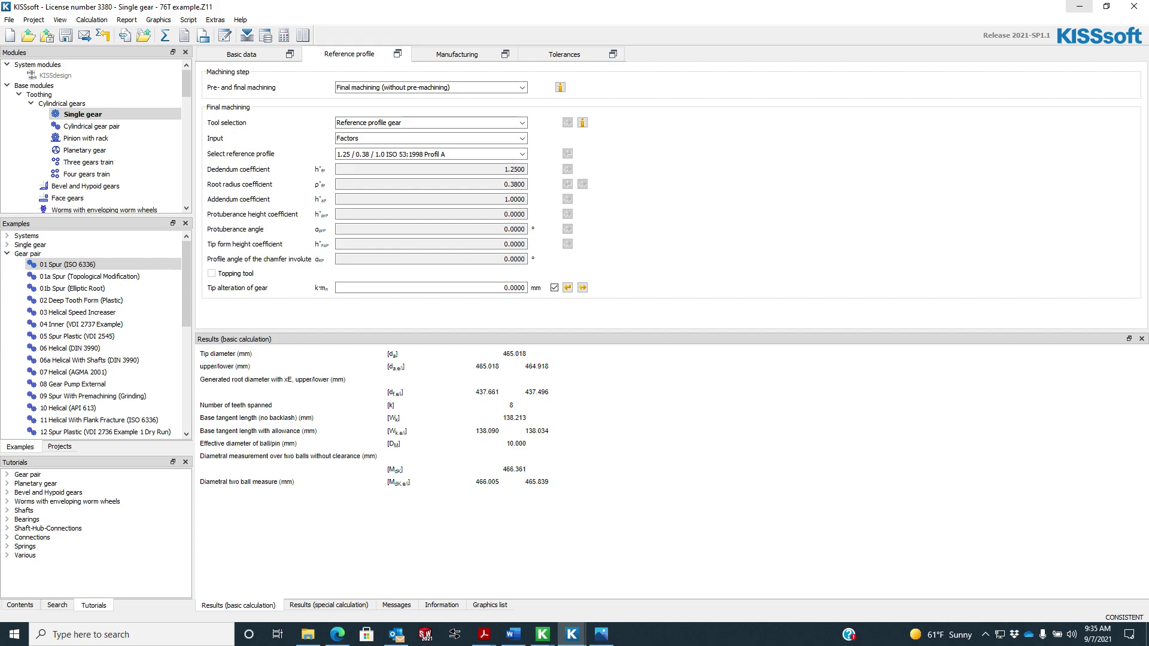
# - Choose the three gears train calculation among the cylindrical gear modules
pyautogui.click(87, 162)
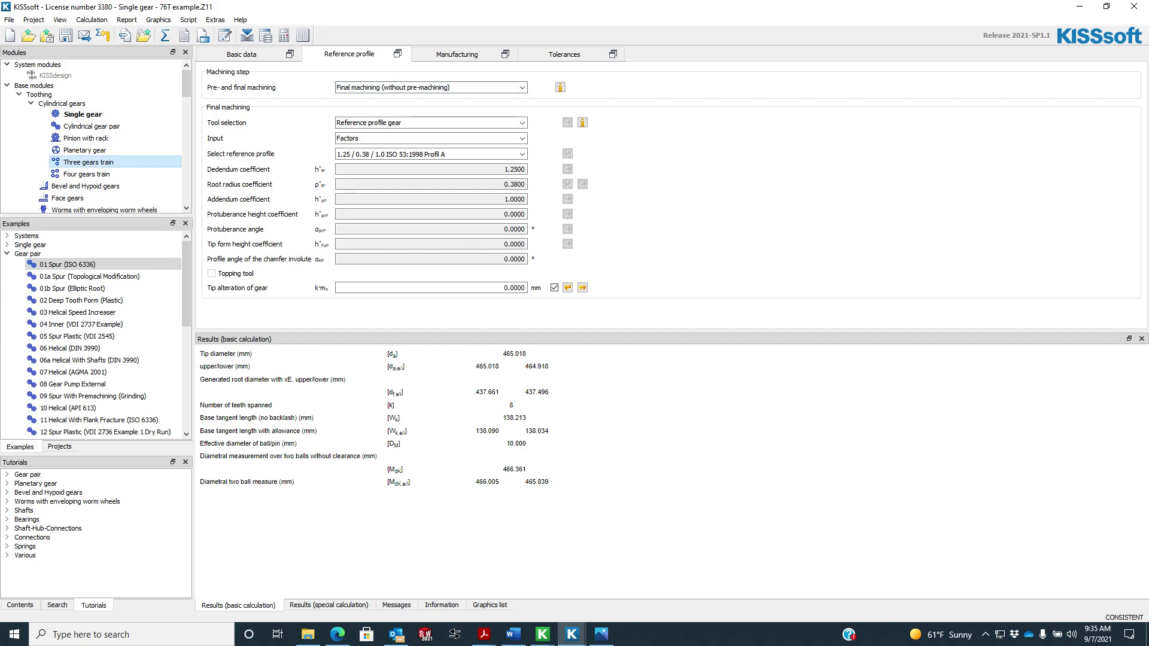